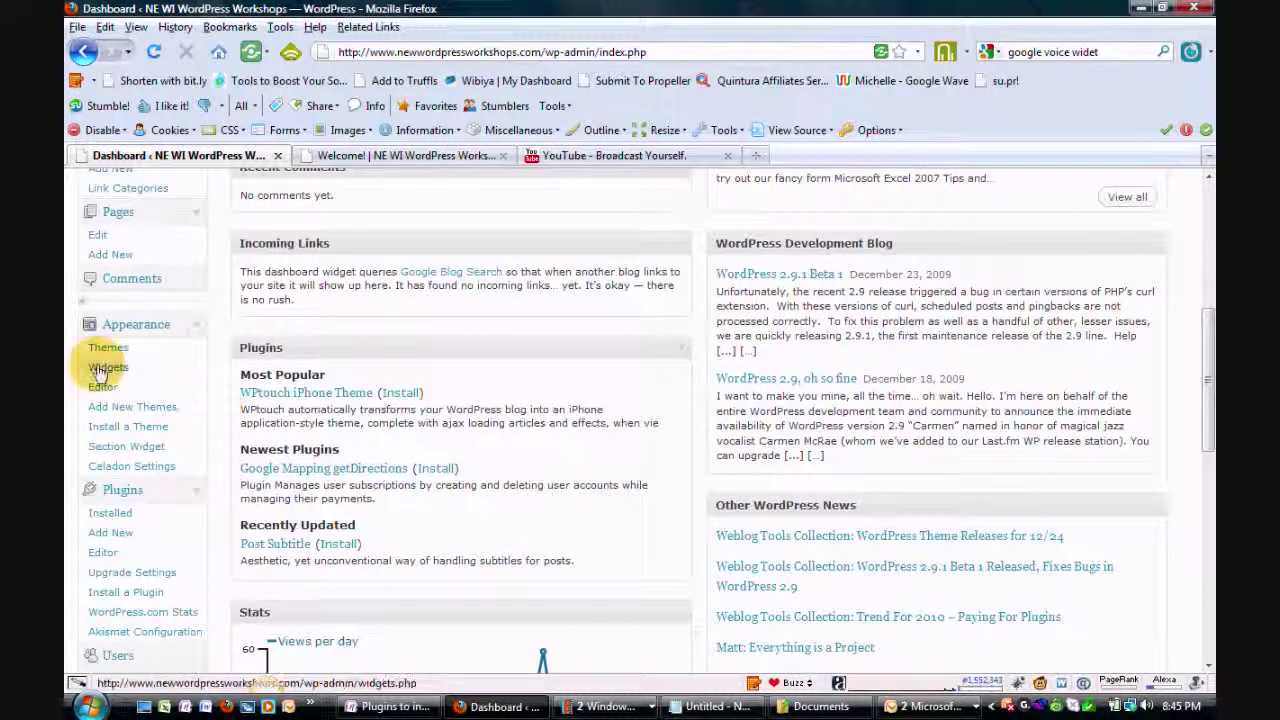
Add the Section (Tabbed) widget to the sidebar below Categories and set it to display on the Front Page.
click(105, 368)
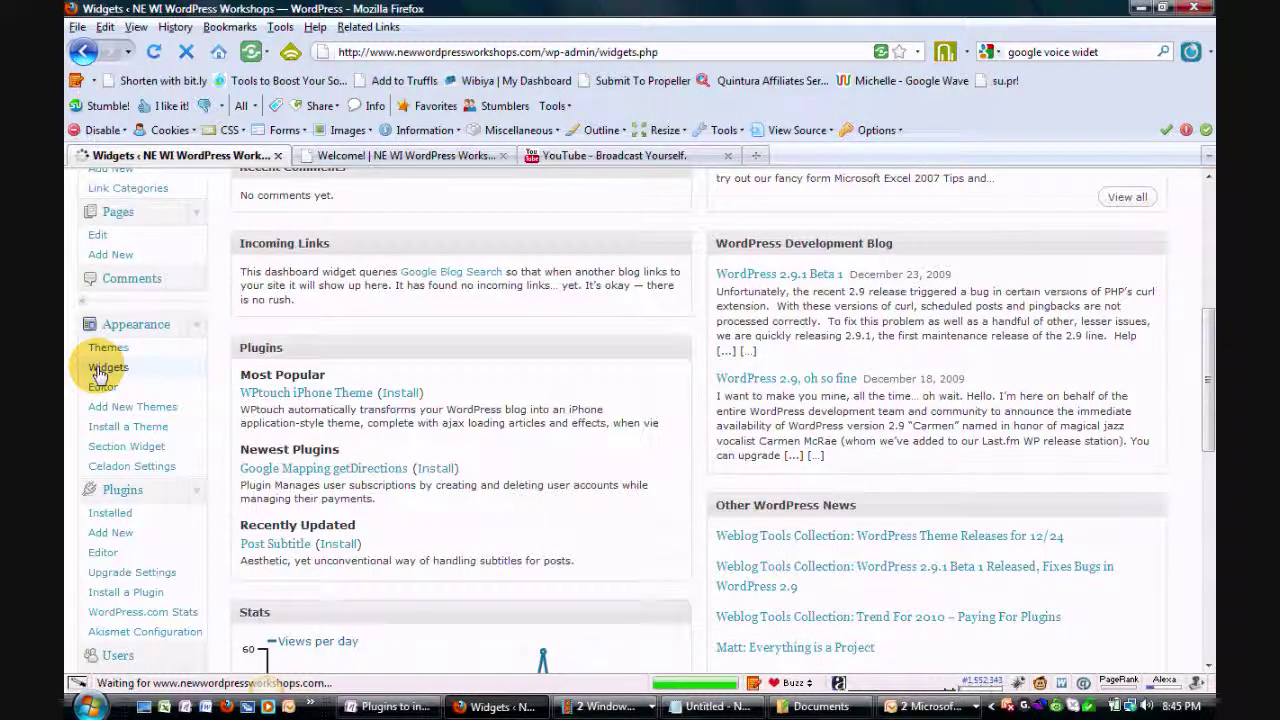
scroll(799, 449, down, 3)
scroll(799, 449, down, 1)
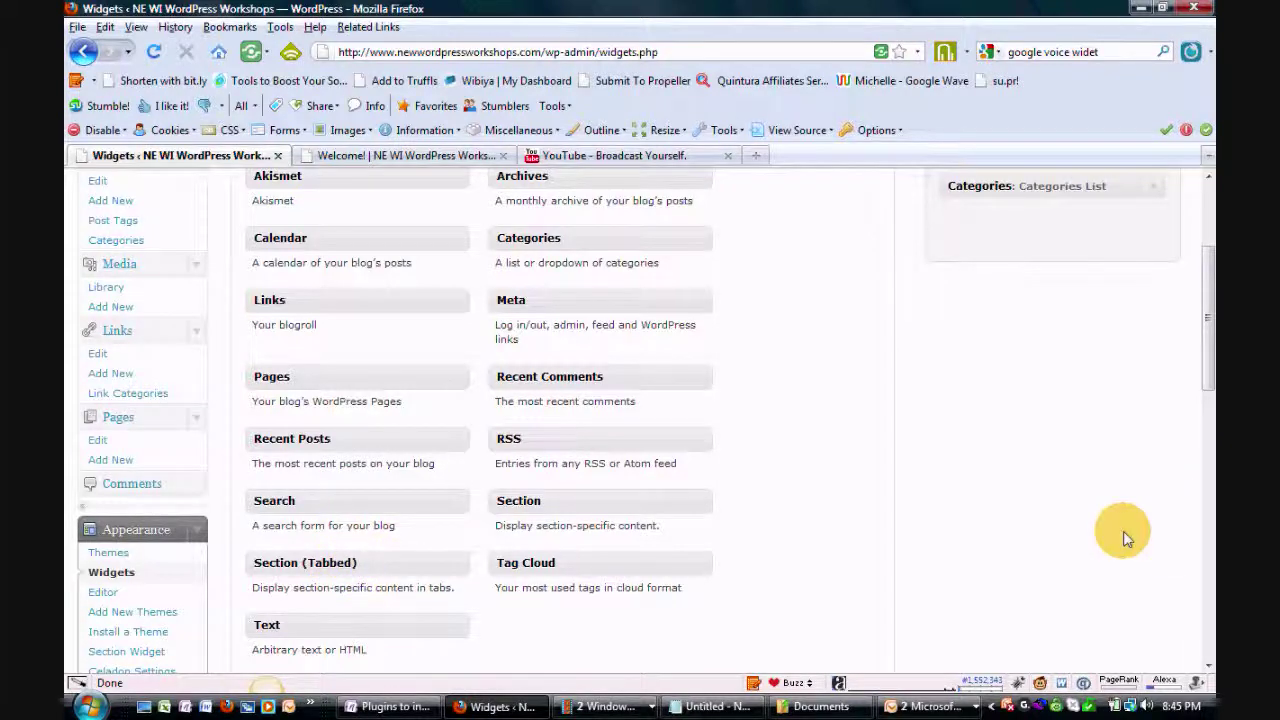
scroll(1121, 535, up, 1)
drag(500, 520, 1103, 267)
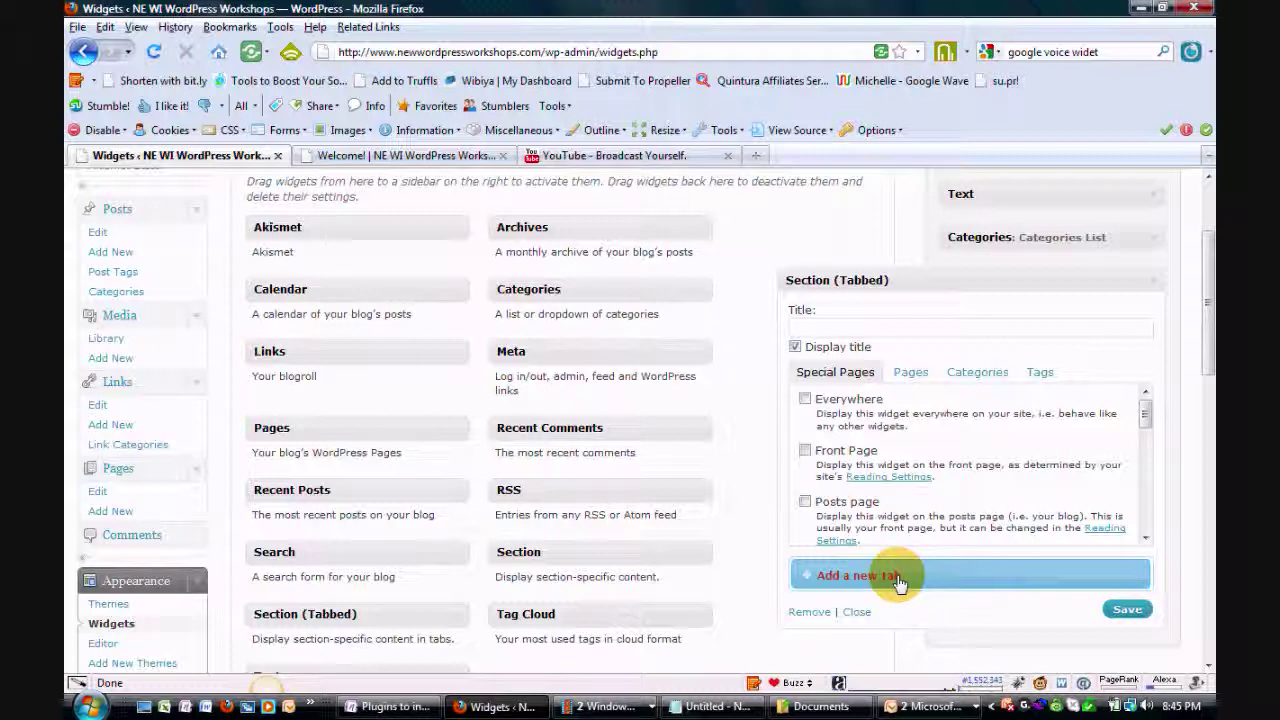
click(805, 451)
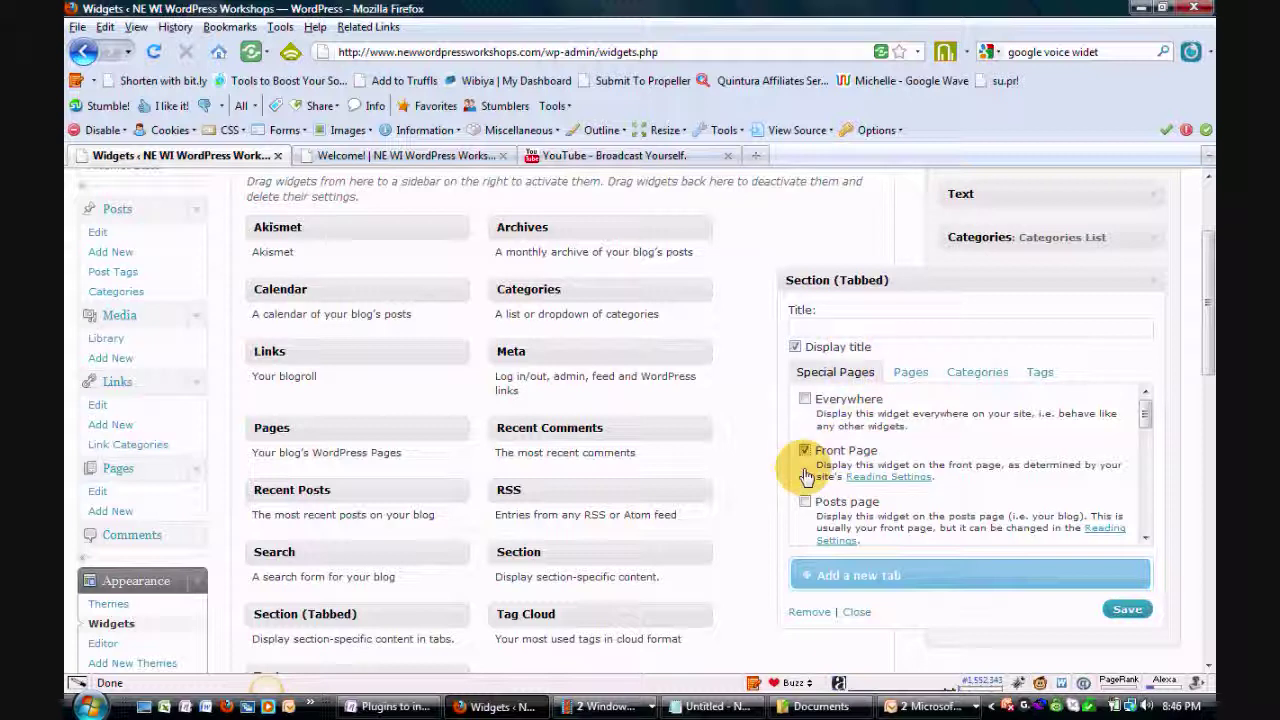
Add a tab titled with the author's first name, enter a line inviting visitors to follow her Twitter handle, and save the widget.
click(897, 578)
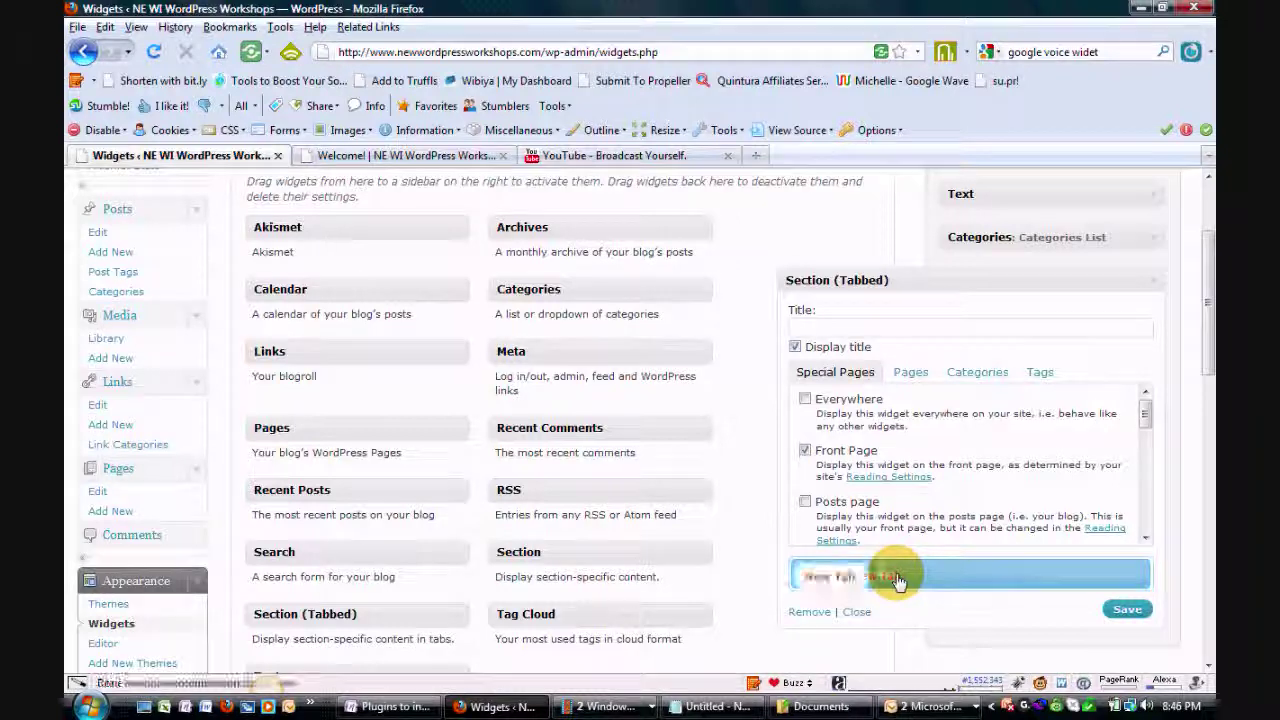
triple_click(916, 613)
text(Michelle)
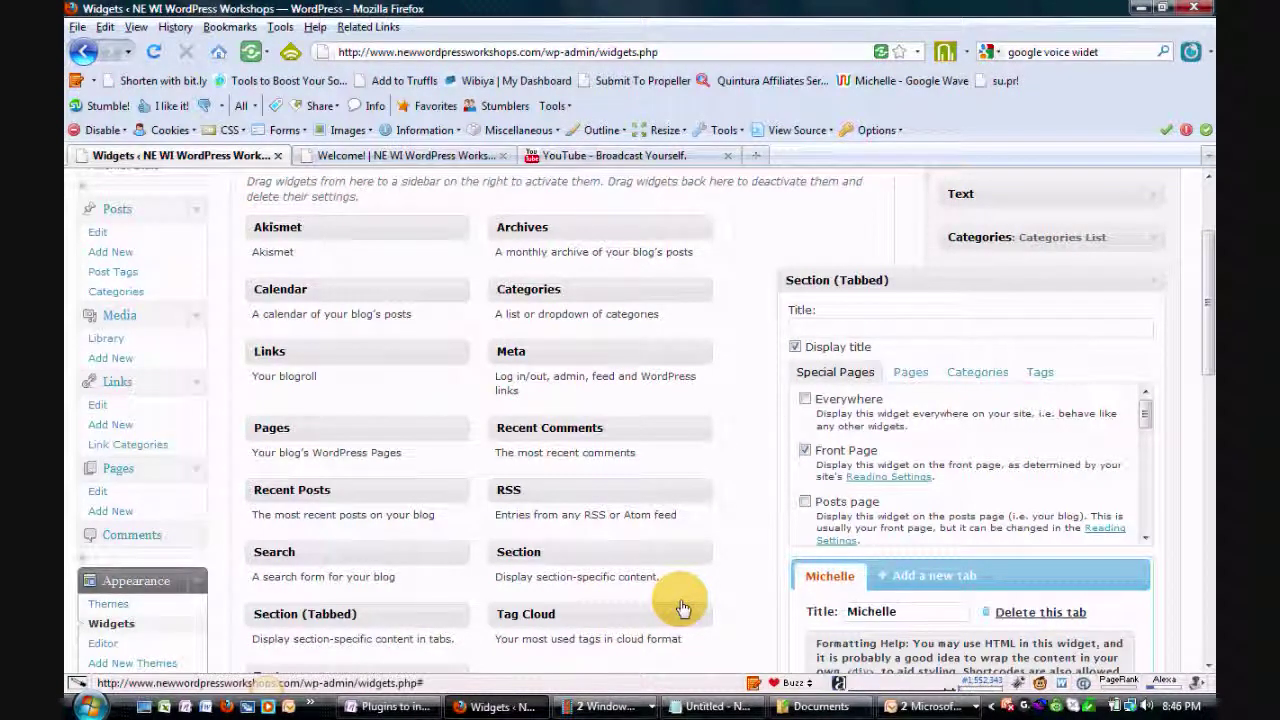
scroll(800, 500, down, 7)
click(883, 357)
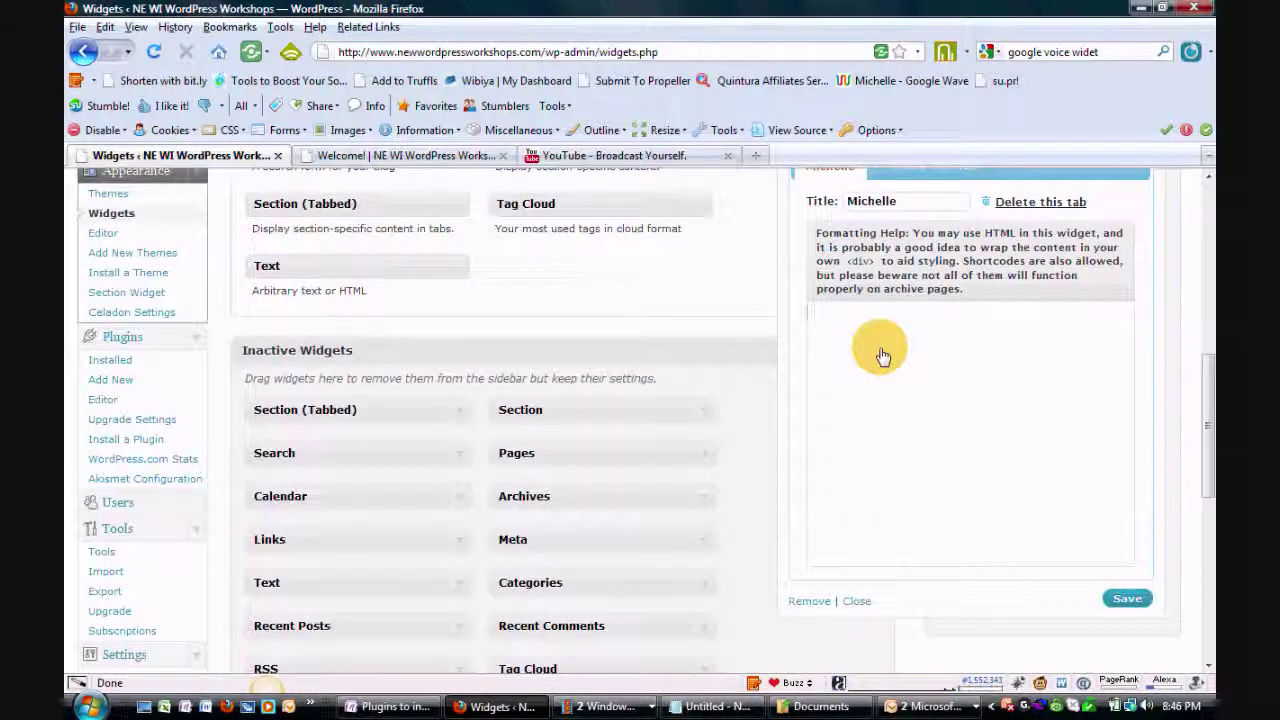
text(Follow Michelle on Twitter @mmangen)
click(1127, 603)
Add a second tab to the Section (Tabbed) widget and title it with the second person's first name.
scroll(960, 330, up, 4)
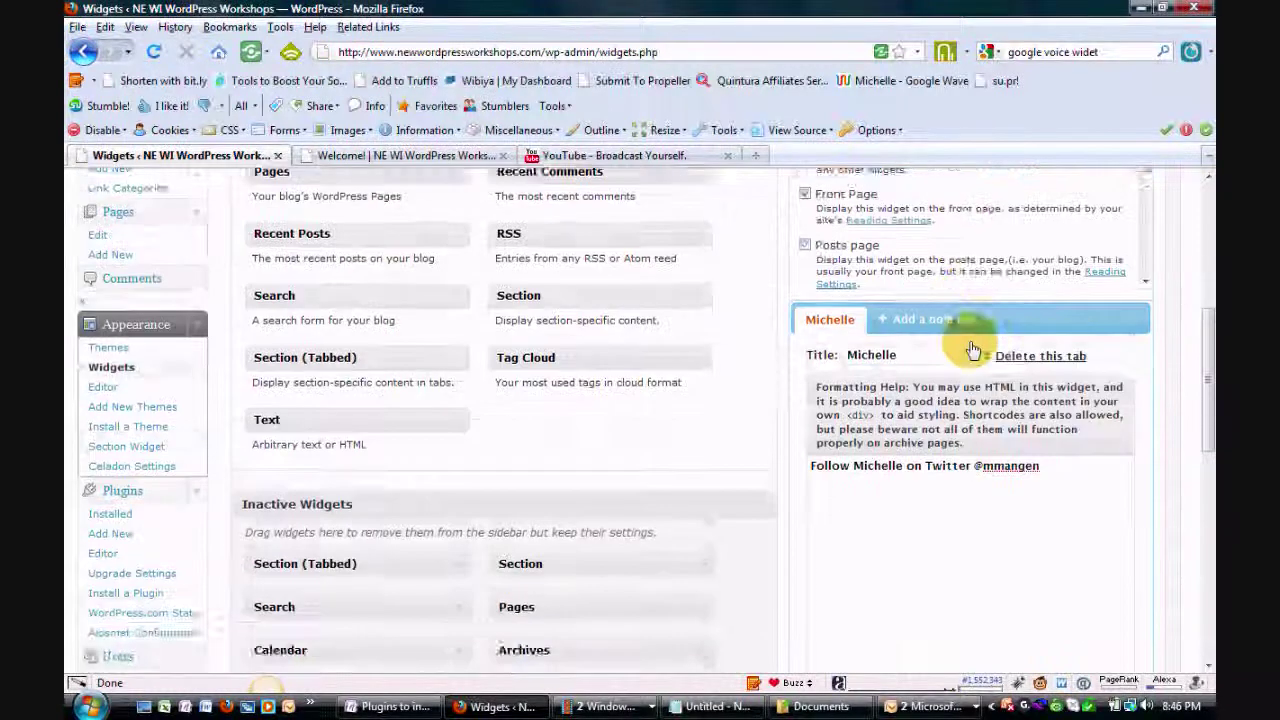
click(931, 372)
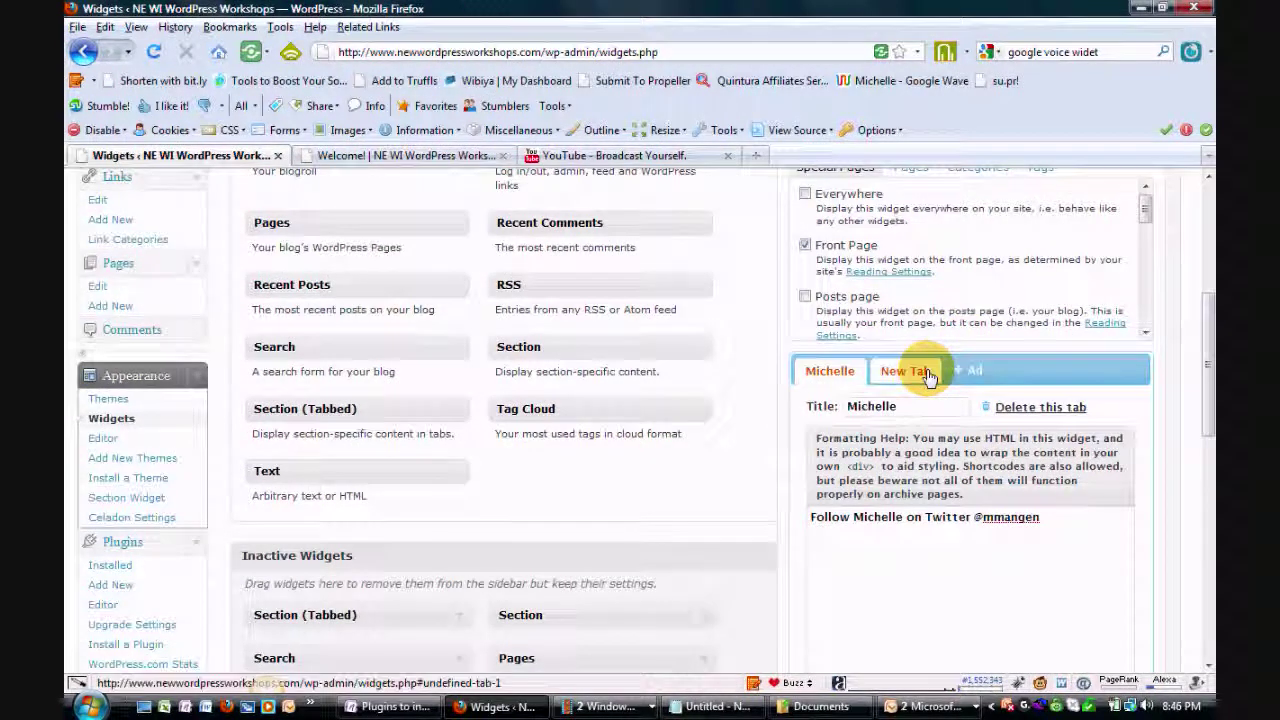
click(929, 374)
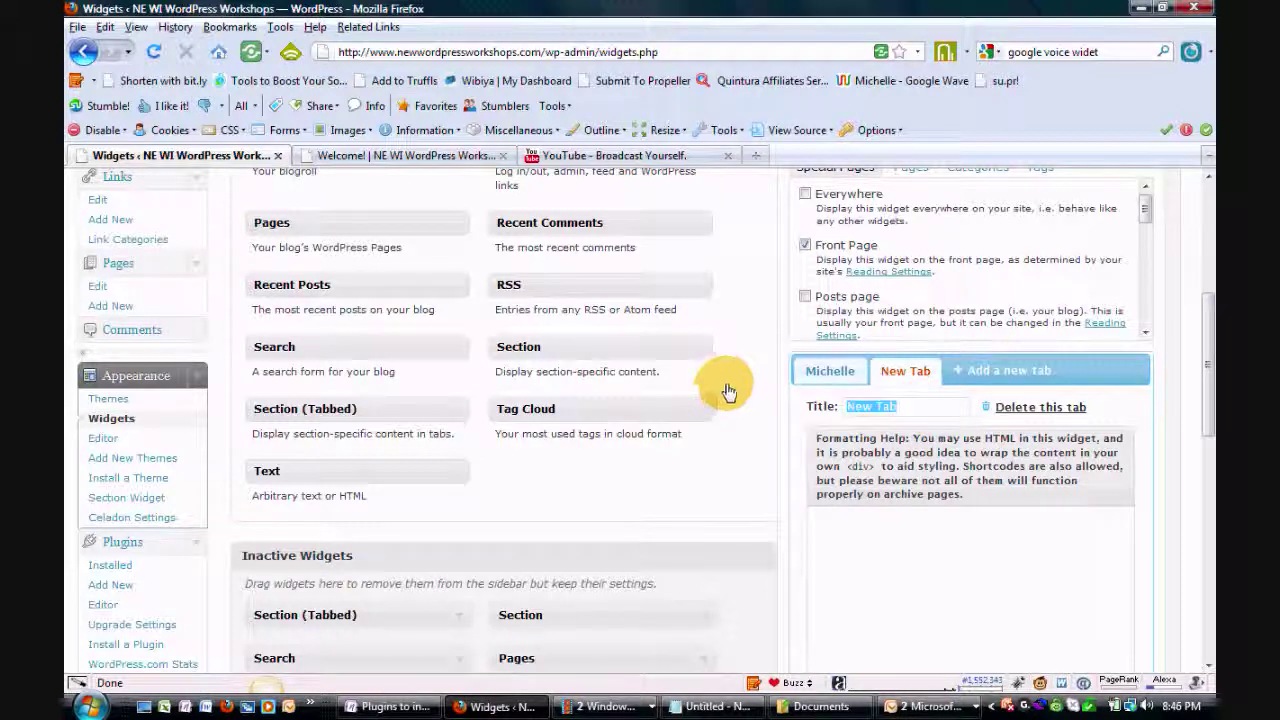
scroll(729, 392, up, 1)
text(Tpm)
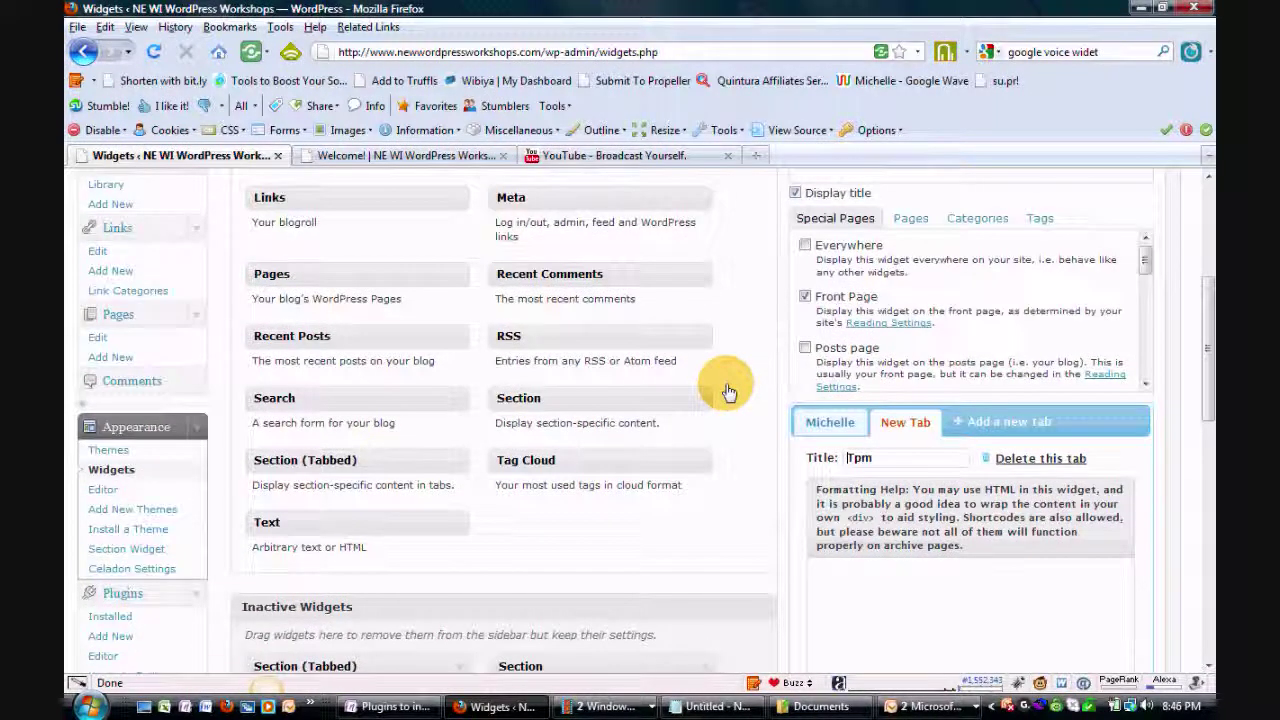
key(BackSpace)
text(ommy)
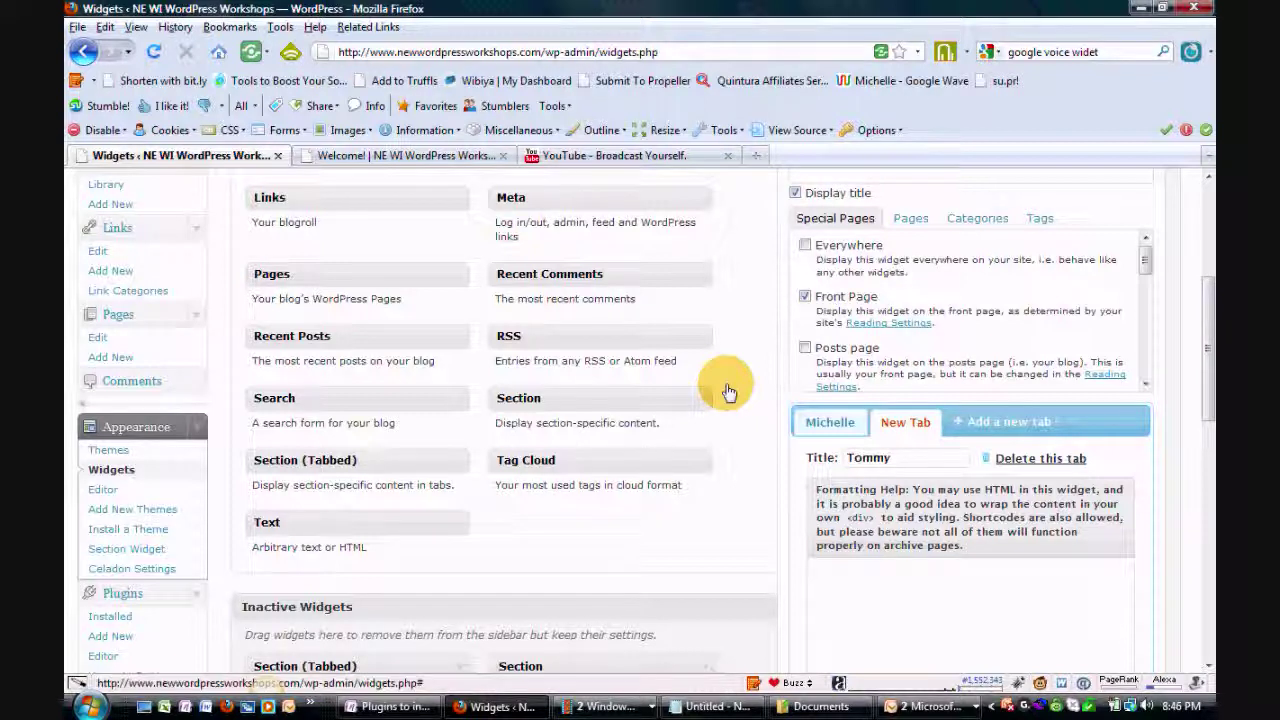
Enter a line in the second tab inviting visitors to follow that person's Twitter handle, and save the widget.
click(924, 589)
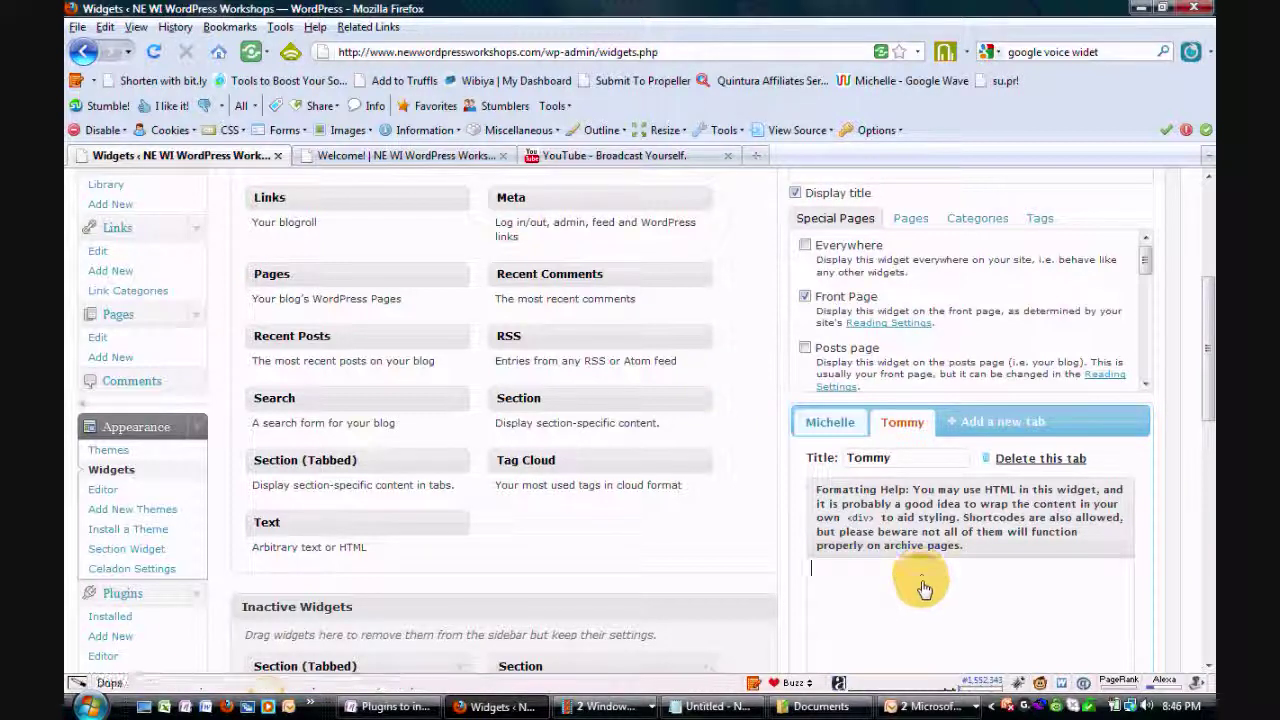
text(Follow Tom)
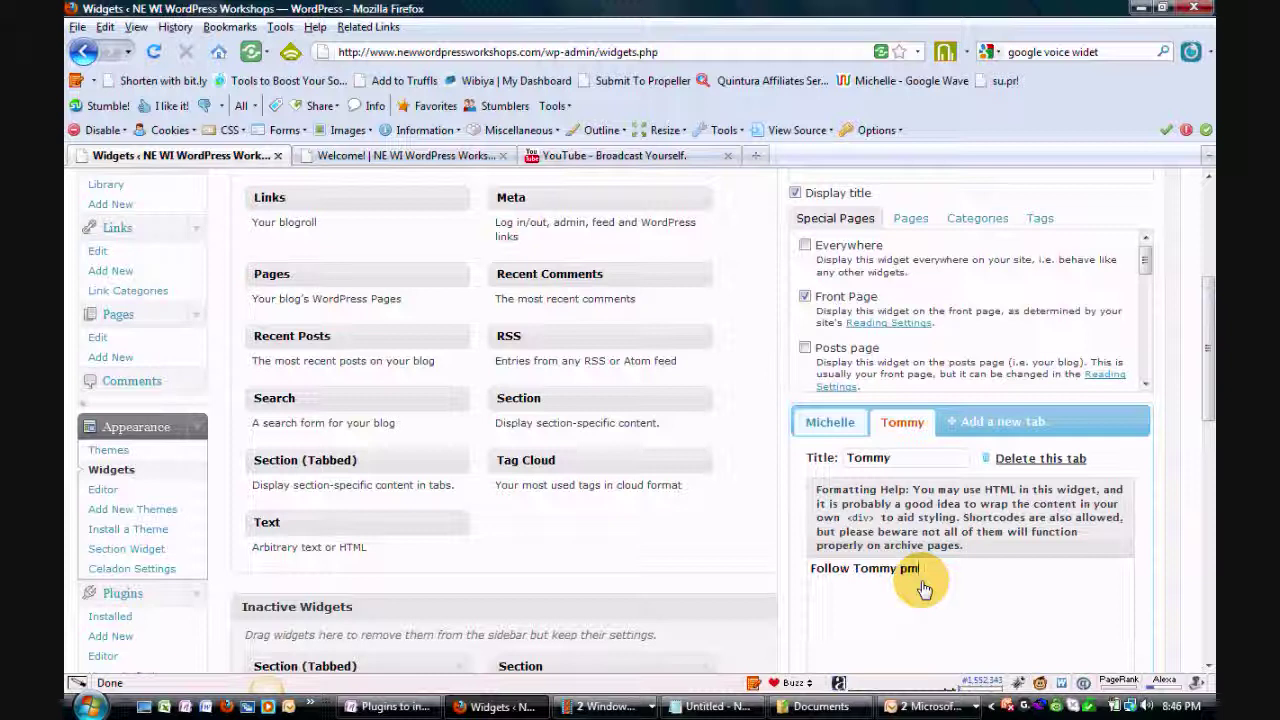
text(my on Twitter @tommytt)
text(c)
scroll(980, 535, down, 6)
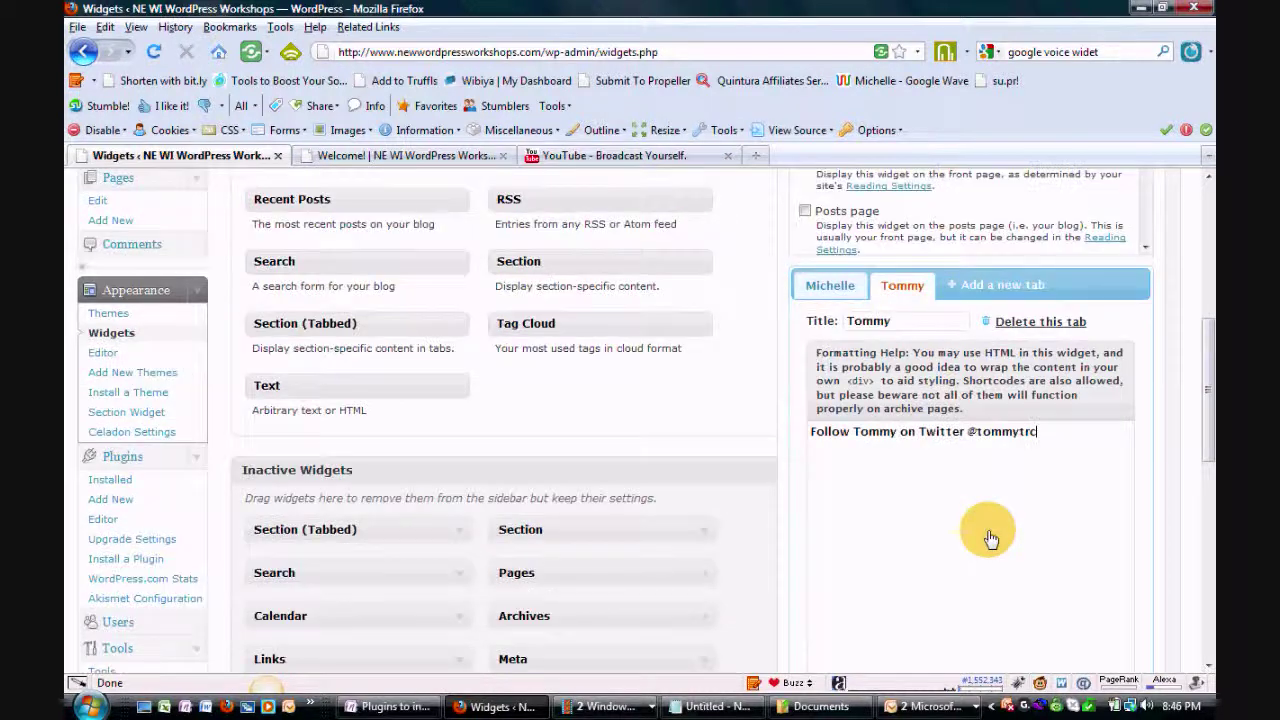
click(1124, 515)
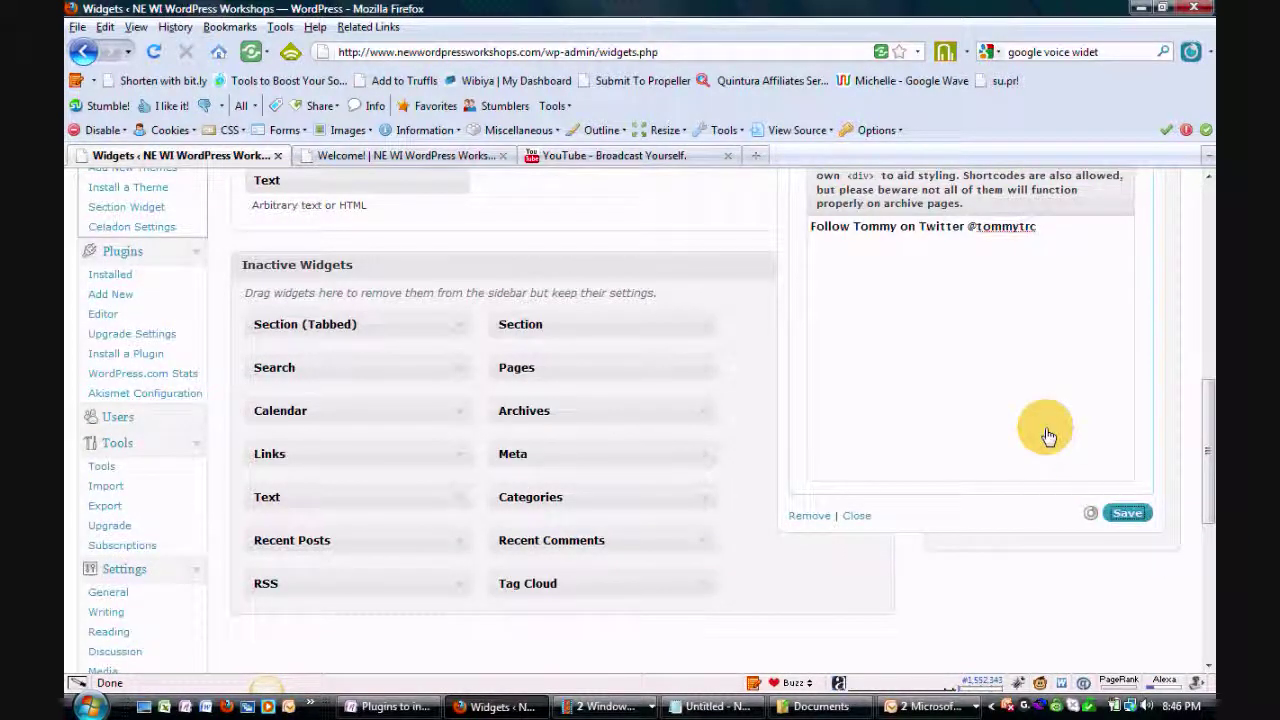
Add a third tab to the widget and title it "Your Virtual Assistant".
scroll(1046, 386, up, 5)
click(1020, 370)
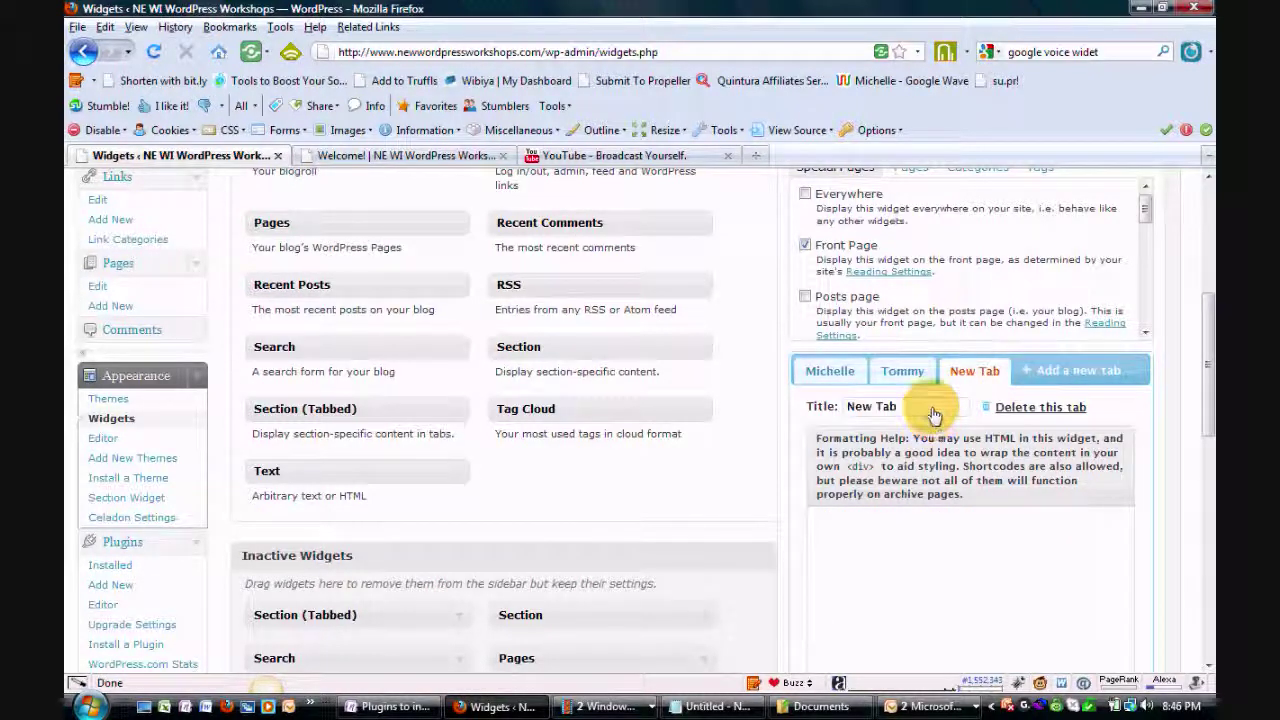
drag(929, 408, 694, 408)
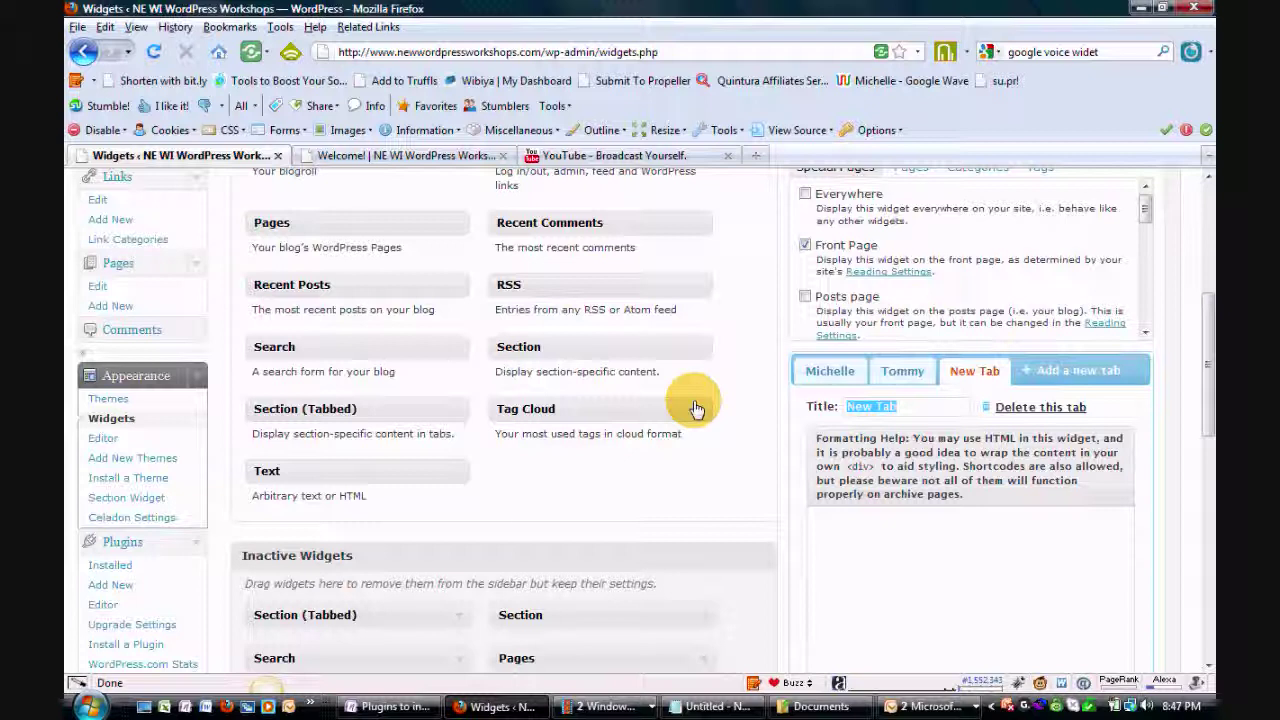
text(Your Virtual Assistant)
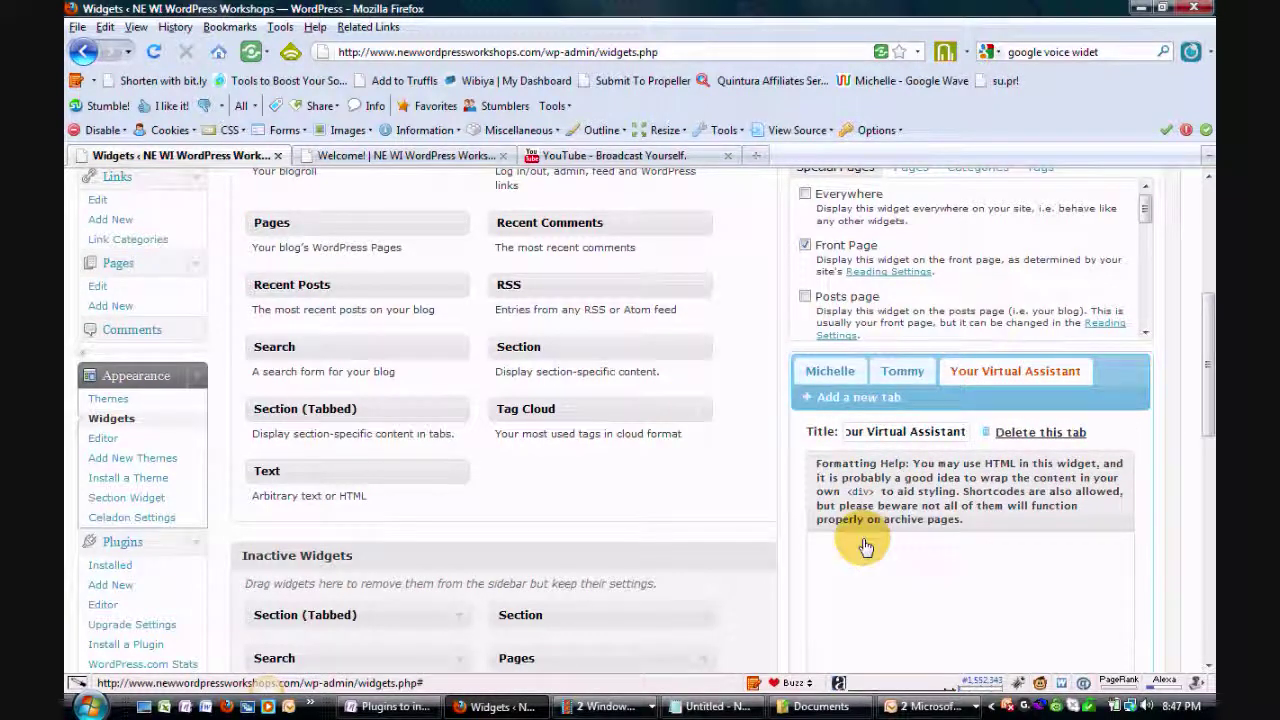
click(866, 547)
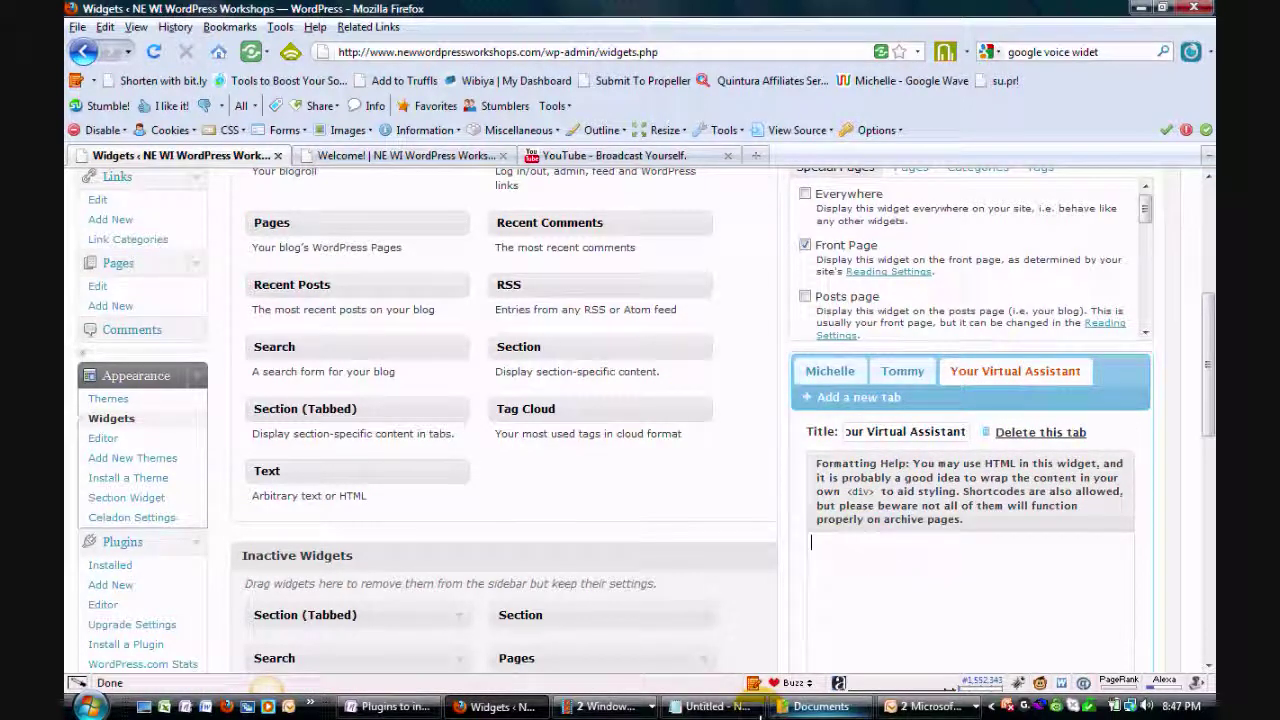
Open "YVA blog comment HTML.txt" from the desktop and copy its "Social Media Virtual Assistant" link line.
click(143, 706)
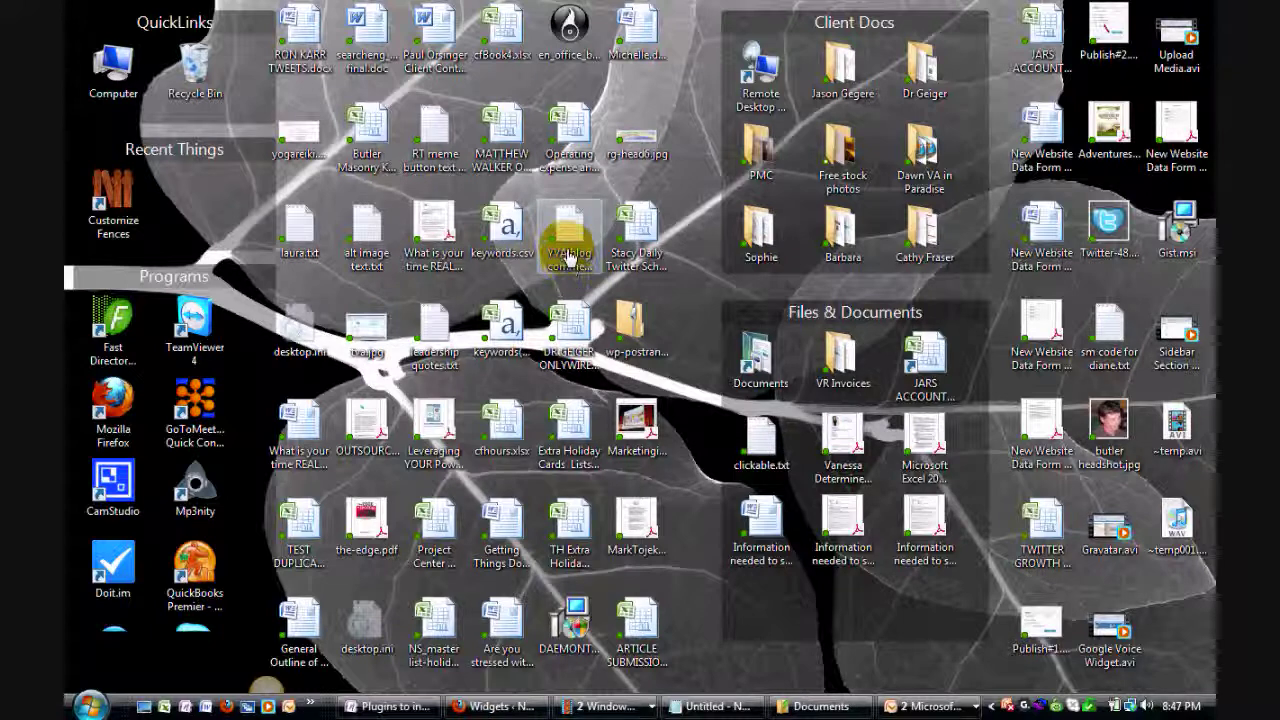
click(571, 240)
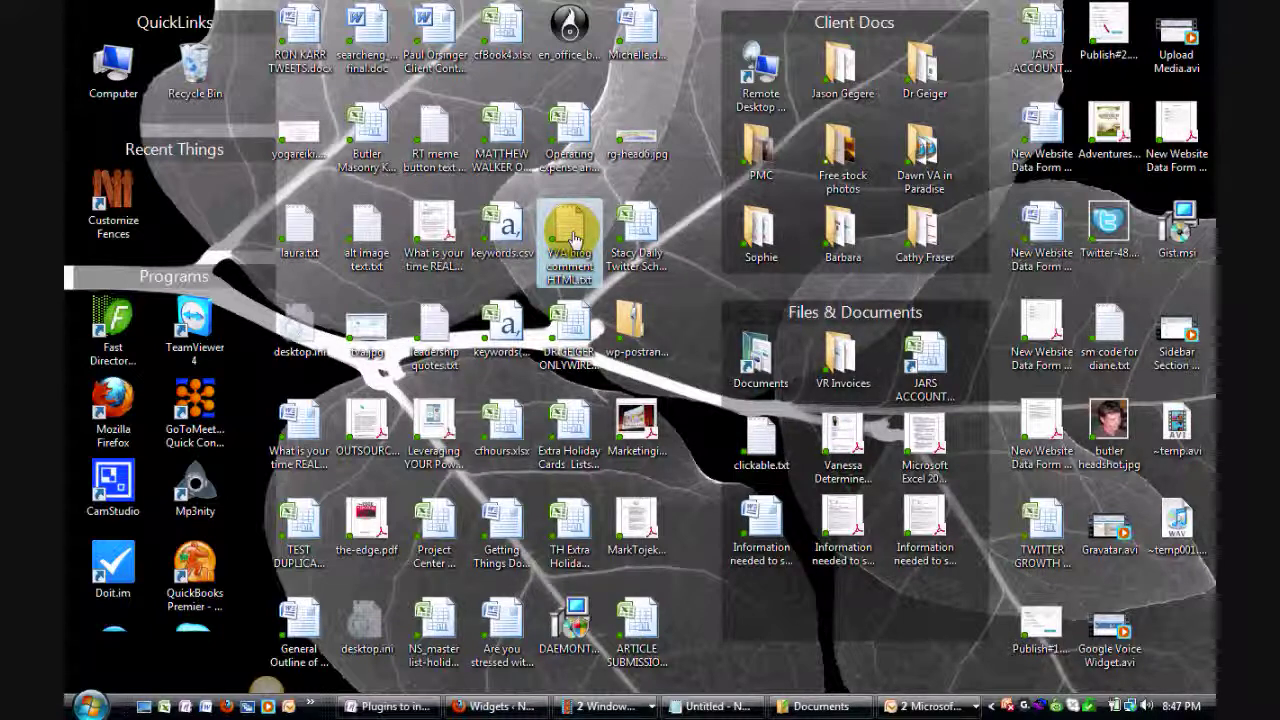
double_click(571, 240)
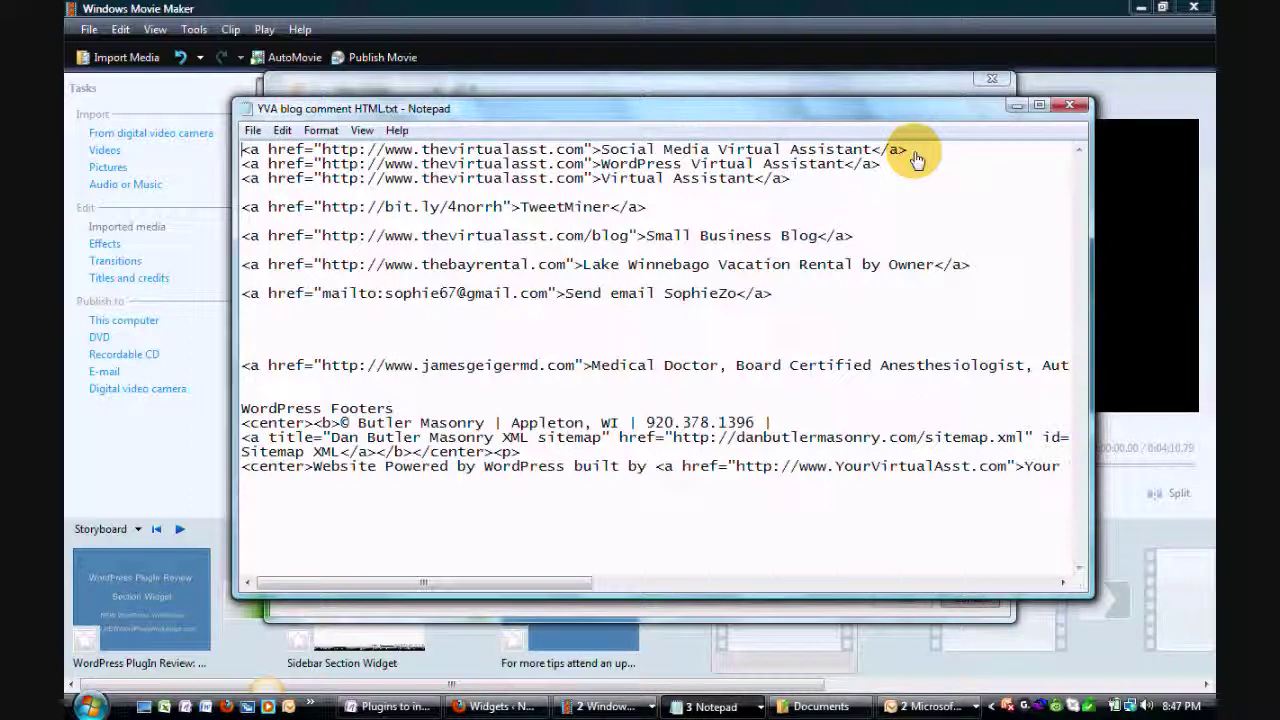
key(shift+Home)
key(ctrl+c)
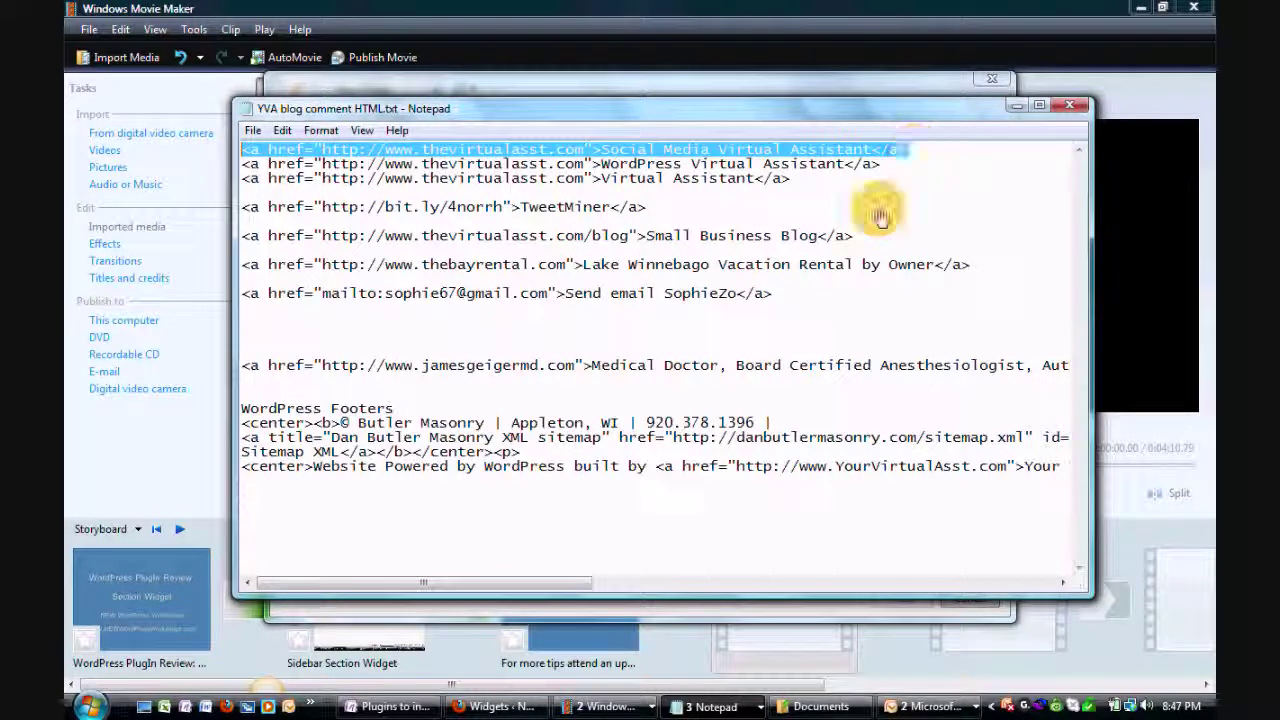
Switch back to Firefox, paste the copied link HTML into the "Your Virtual Assistant" tab's content, and save the widget.
click(515, 708)
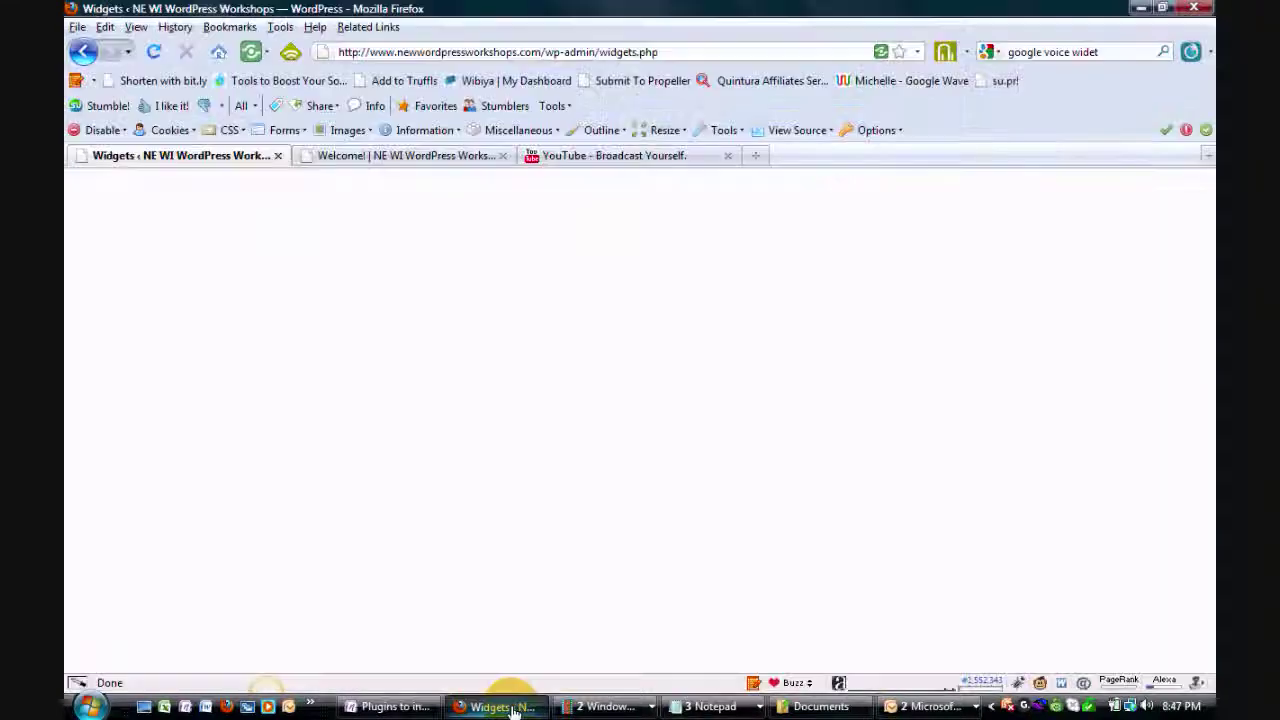
click(893, 567)
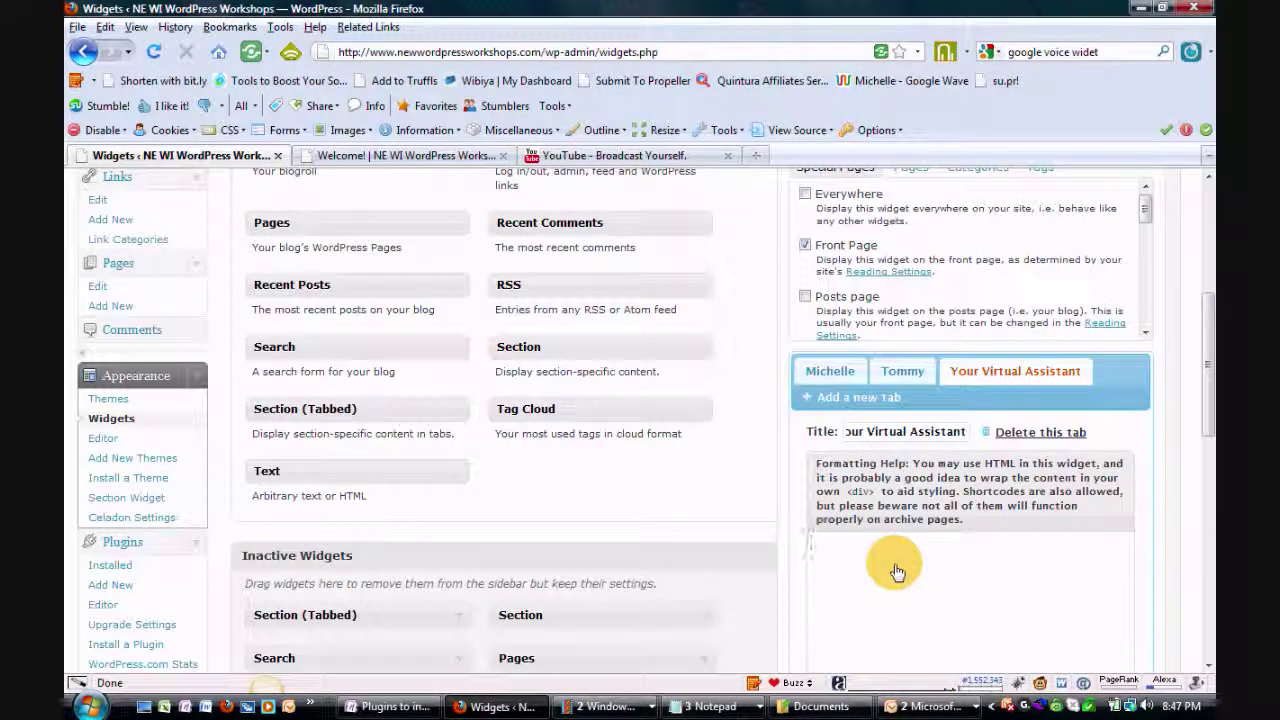
scroll(897, 570, down, 2)
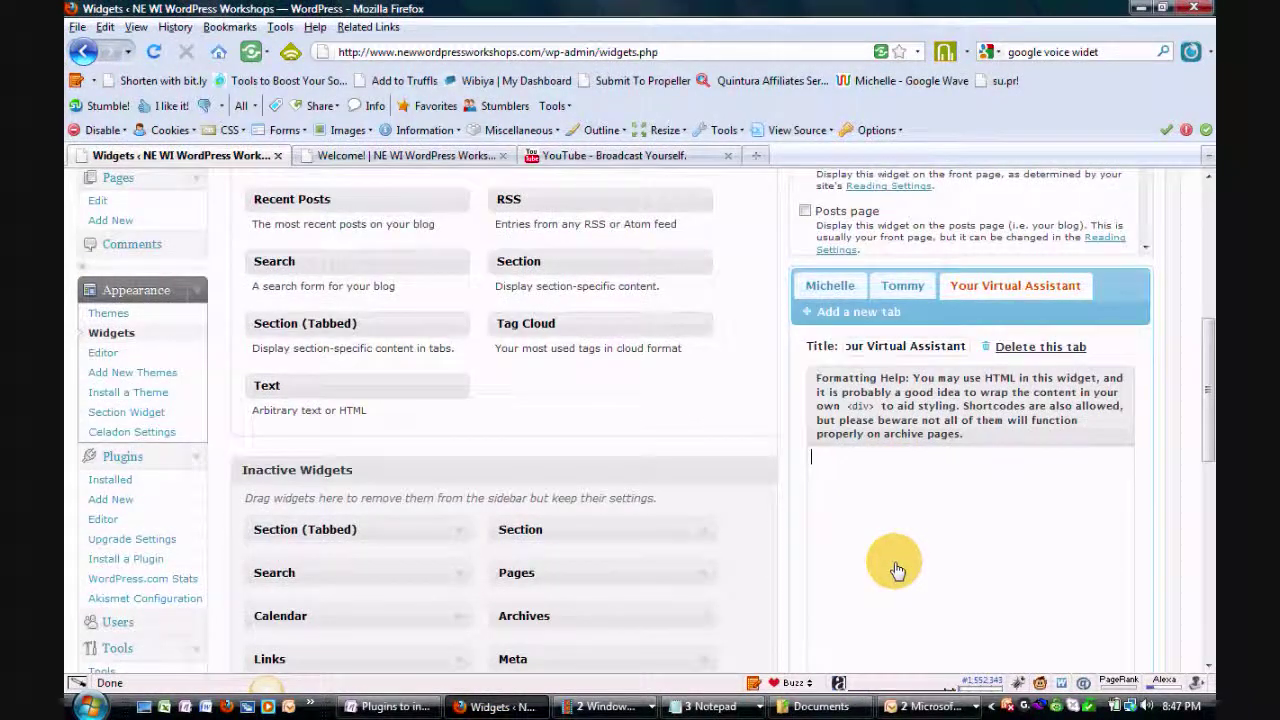
key(ctrl+v)
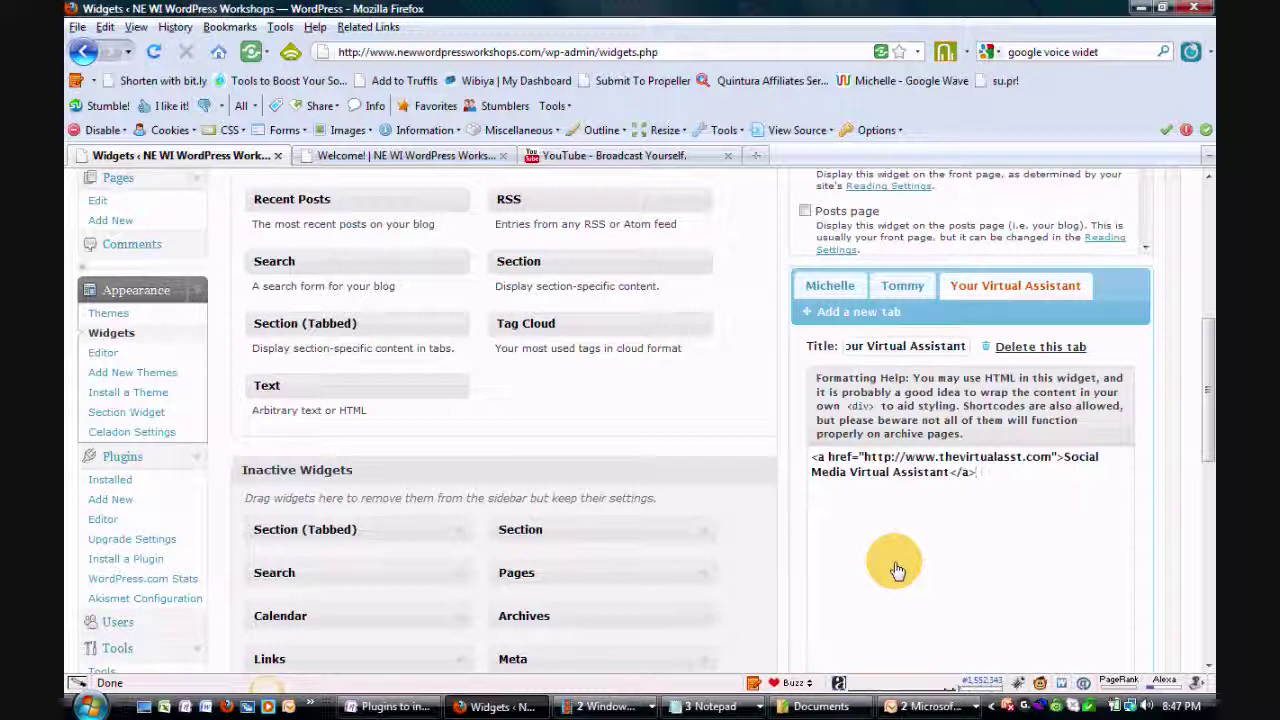
scroll(991, 486, down, 5)
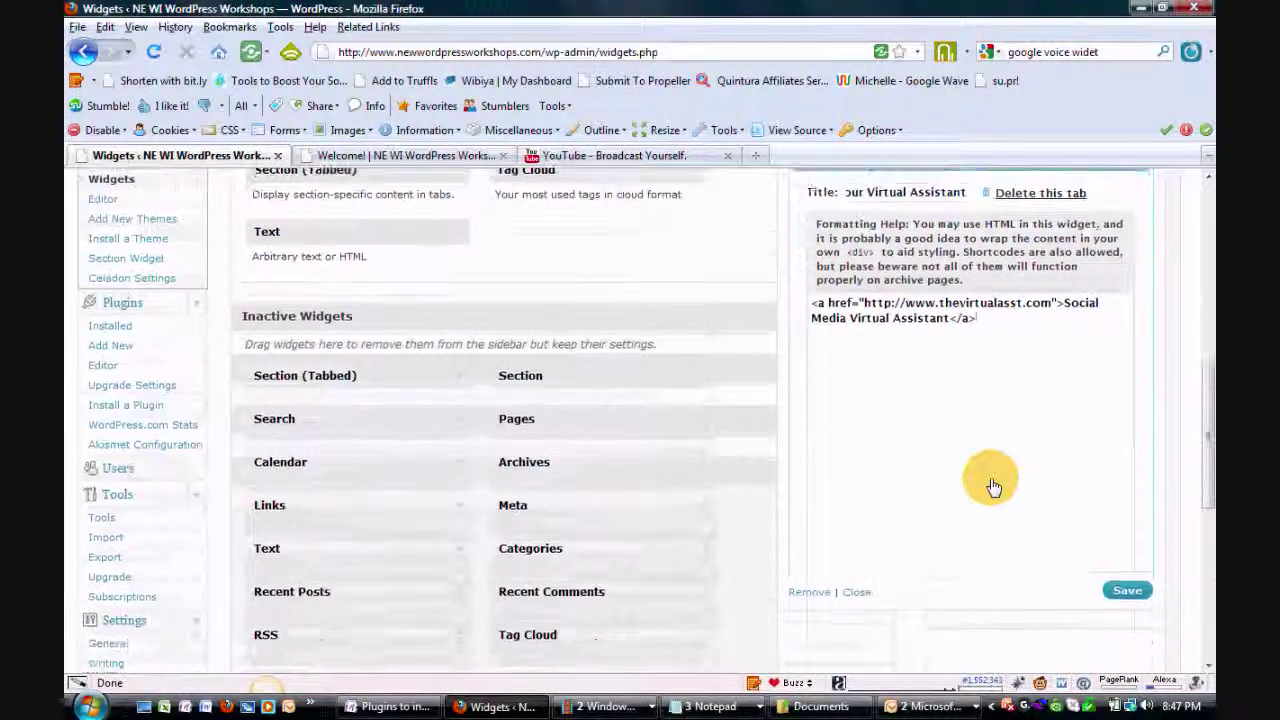
click(1127, 539)
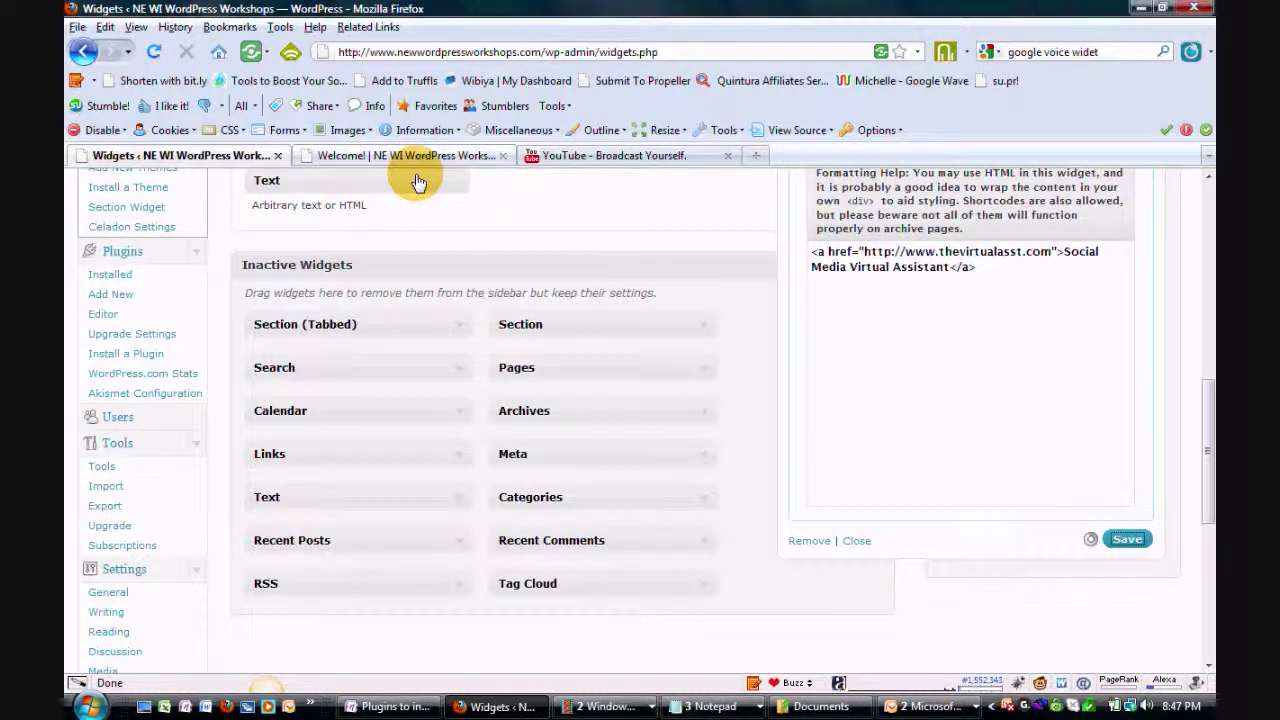
Reload the site's Welcome page and check its sidebar for the tabbed widget.
scroll(860, 457, up, 2)
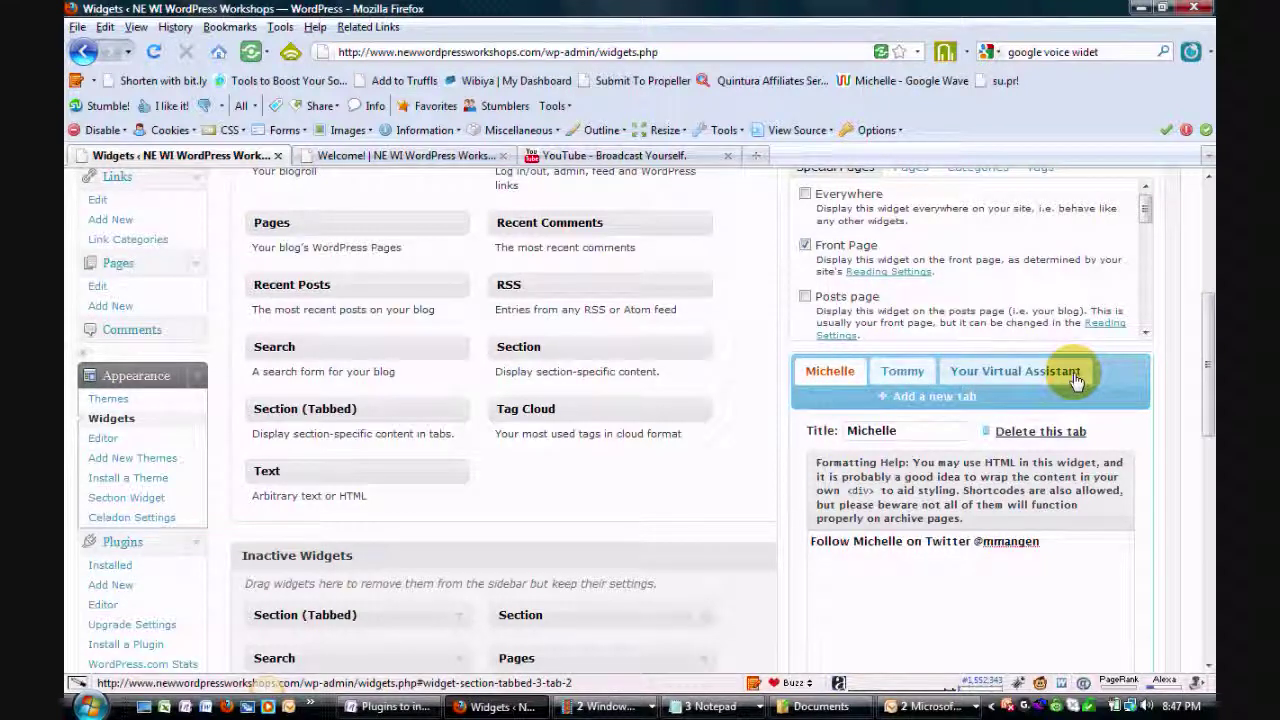
click(383, 156)
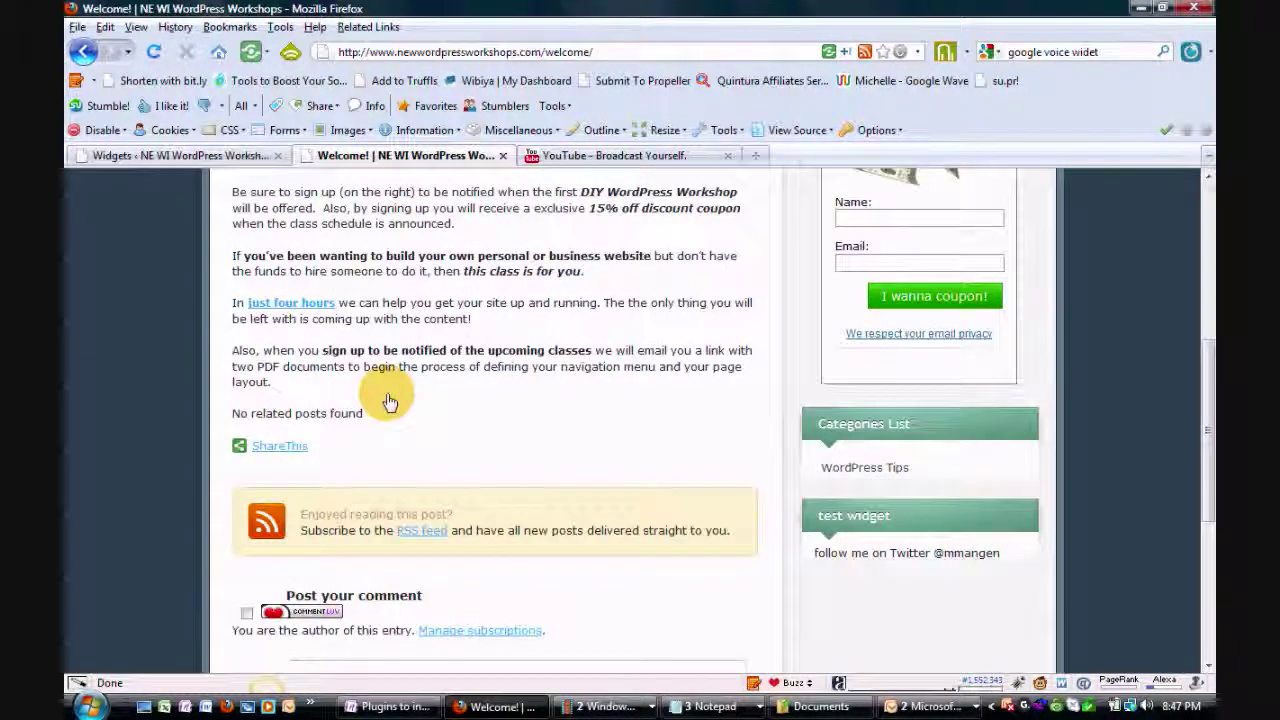
scroll(383, 400, up, 5)
click(388, 388)
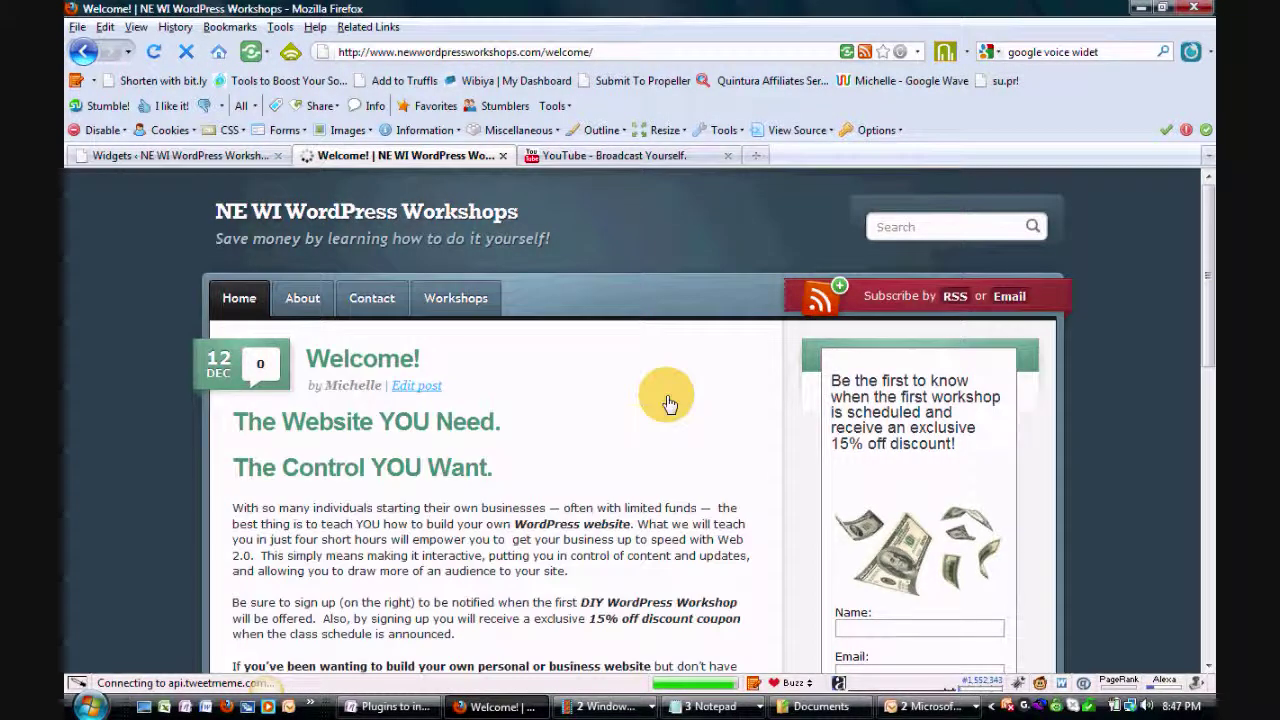
scroll(670, 403, down, 1)
scroll(670, 403, down, 8)
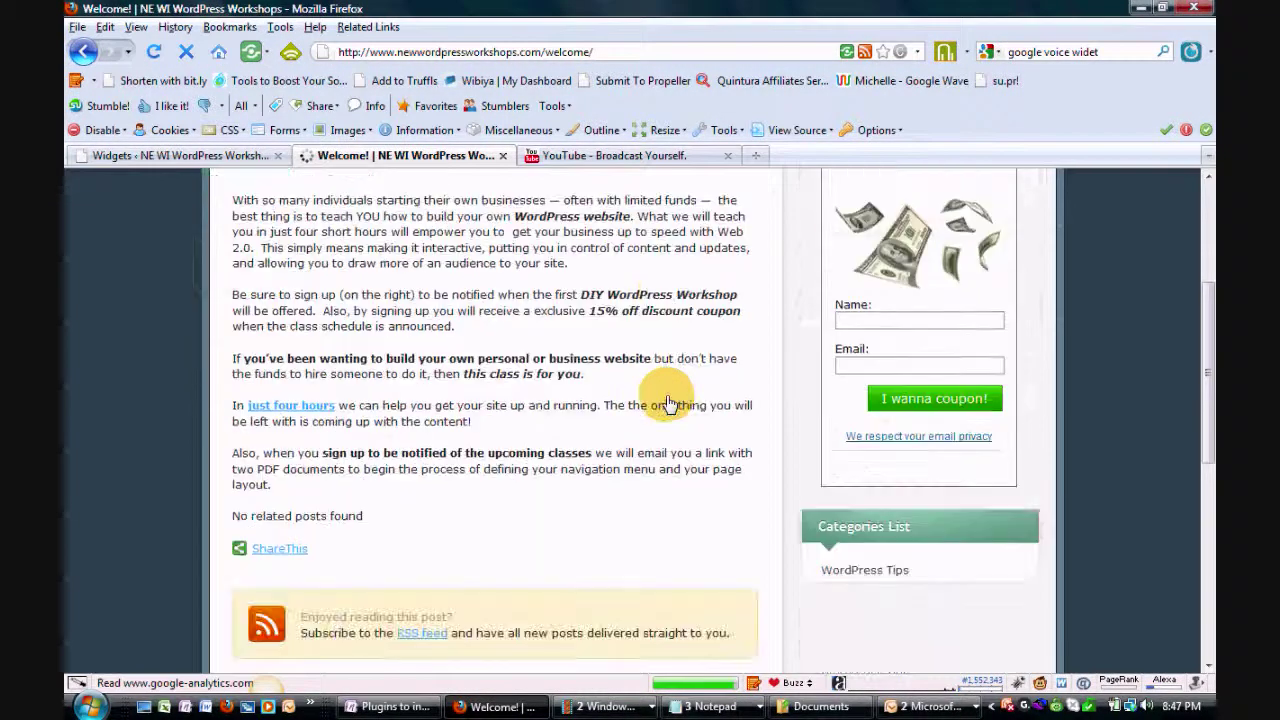
scroll(670, 403, down, 8)
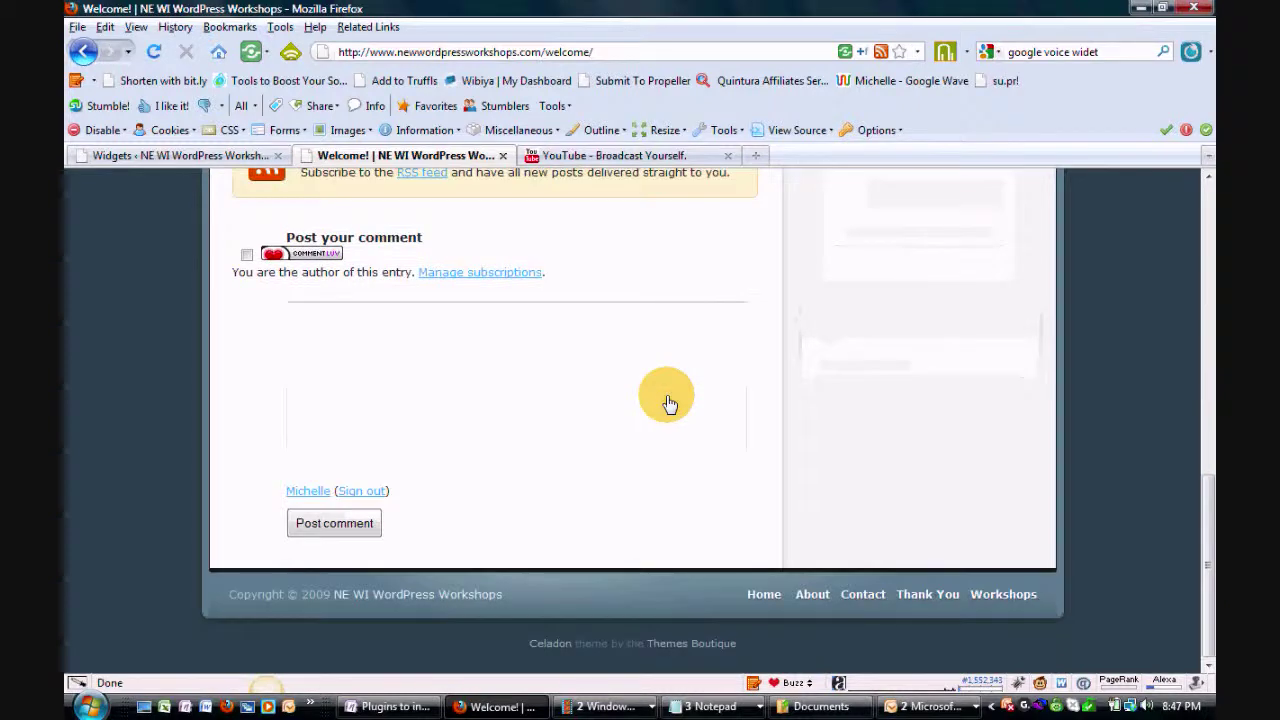
Open the site's home page and look for the tabbed widget in its sidebar.
scroll(670, 403, up, 15)
click(249, 308)
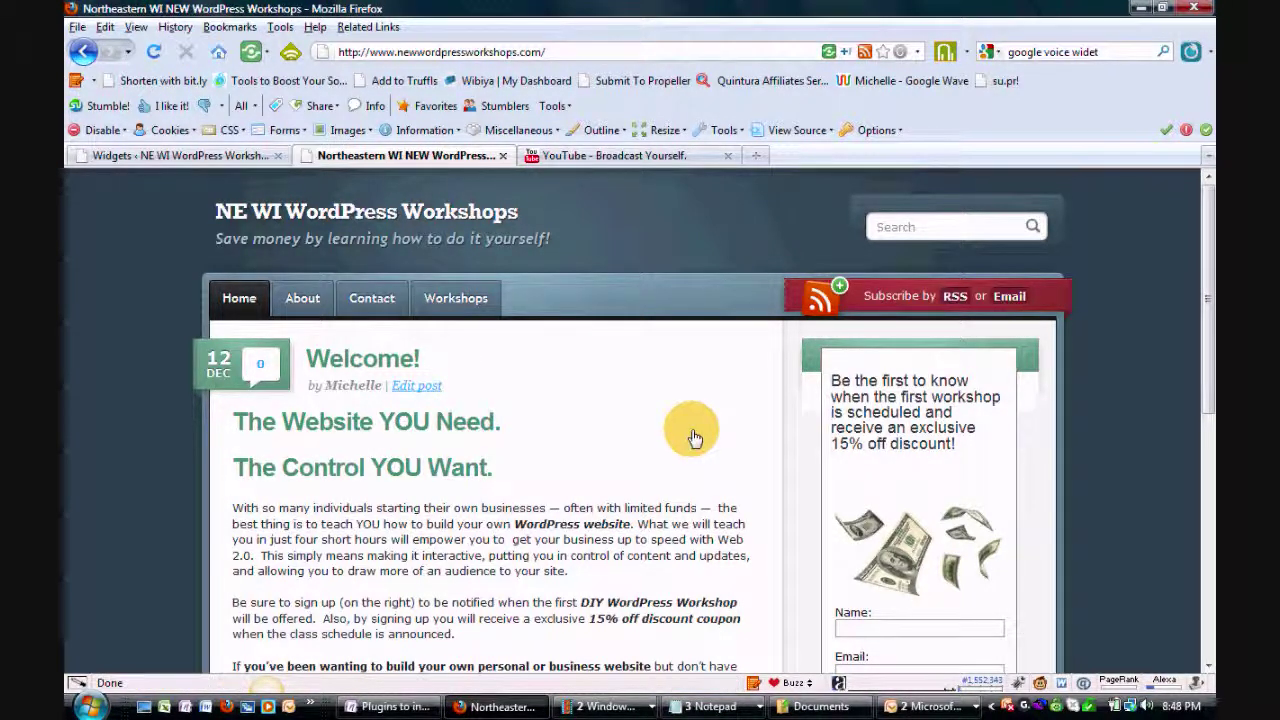
scroll(695, 438, down, 6)
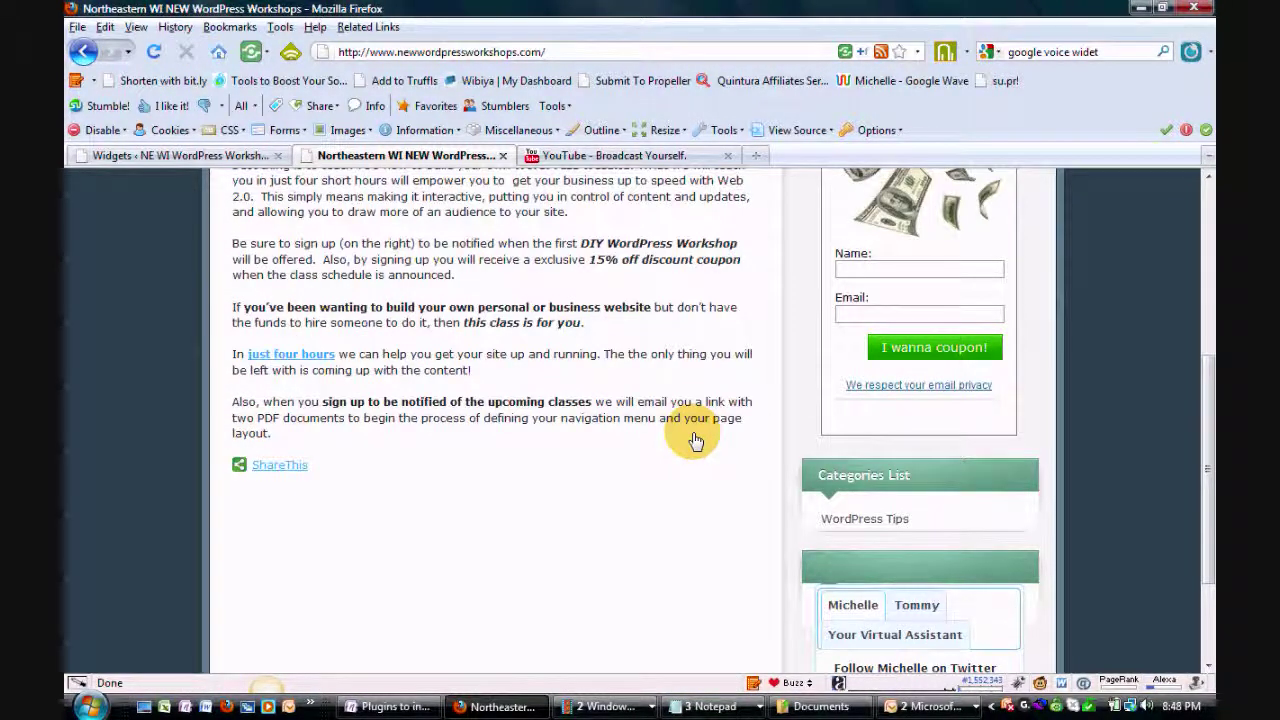
scroll(695, 440, down, 3)
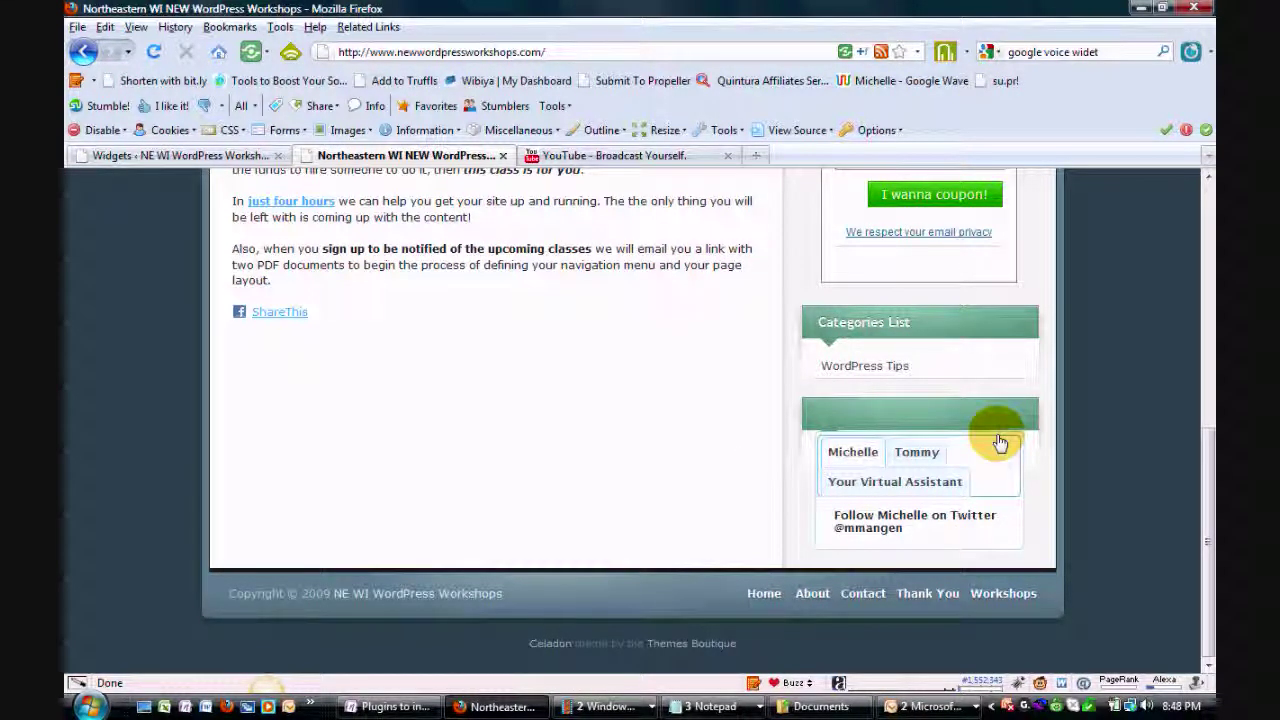
Try the live widget's tabs, follow the "Your Virtual Assistant" tab's link, and return to the widget on the home page.
click(856, 455)
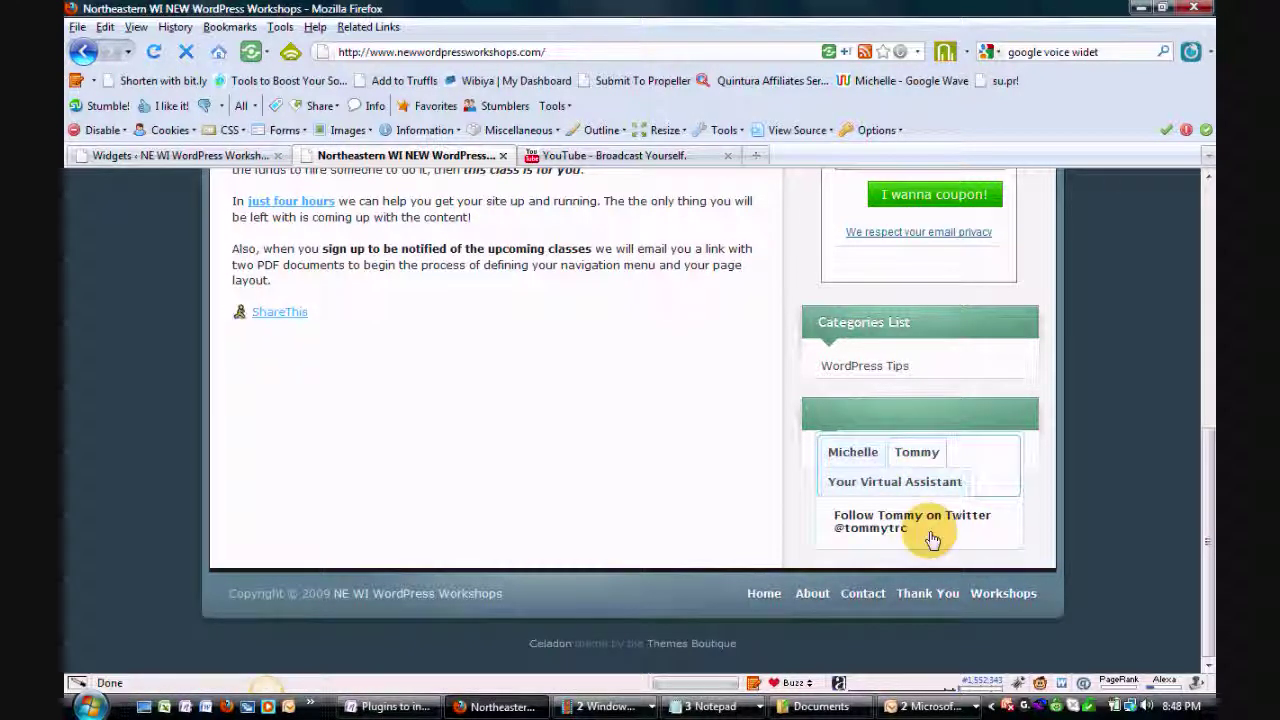
click(897, 486)
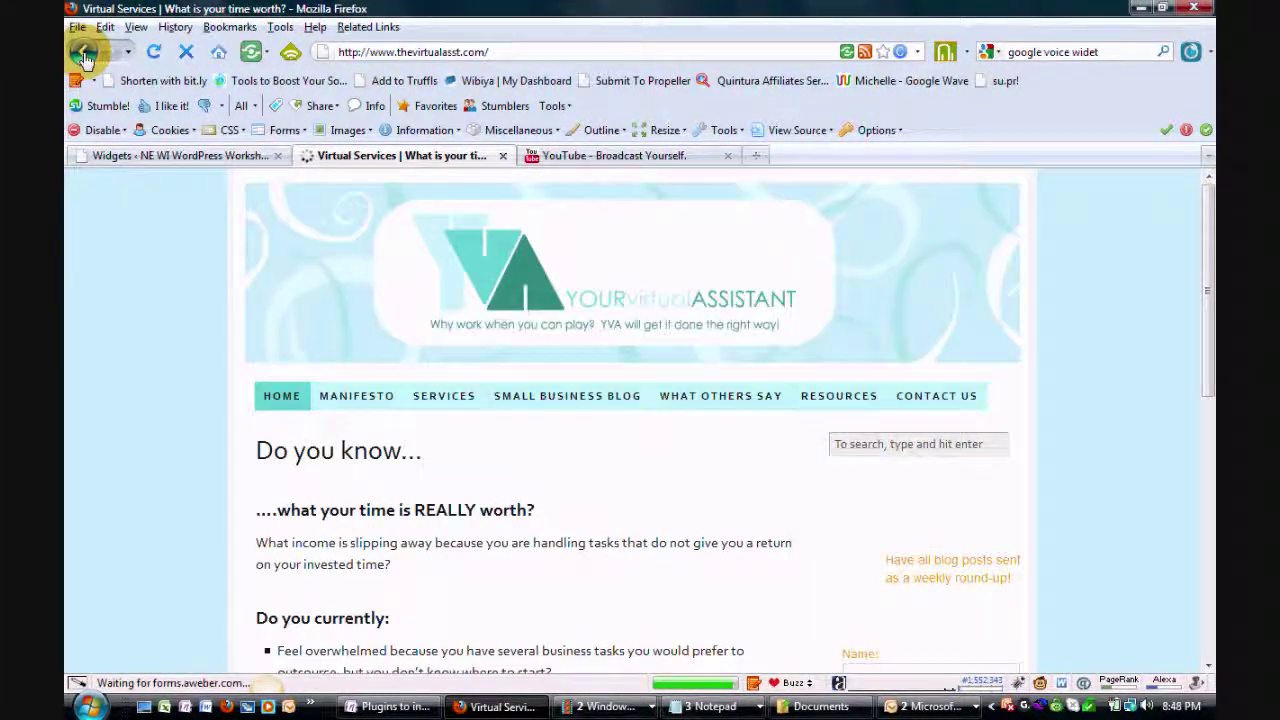
click(82, 52)
click(163, 165)
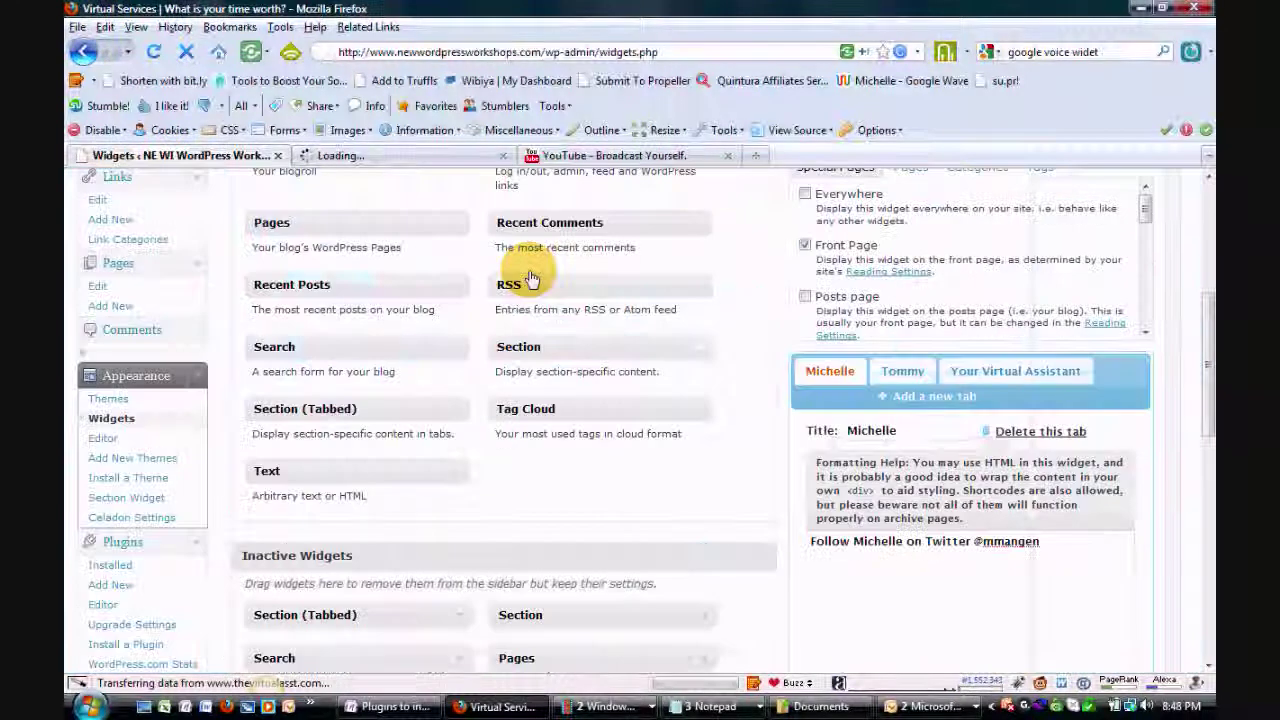
click(445, 160)
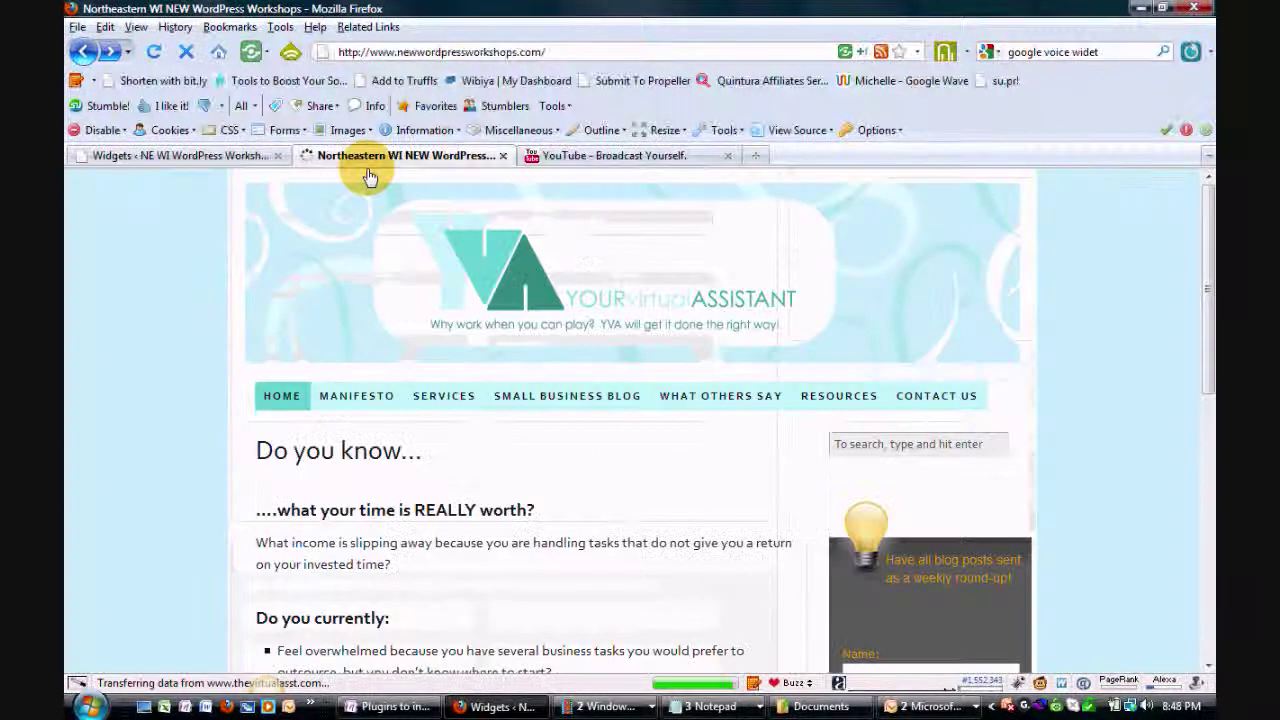
click(82, 52)
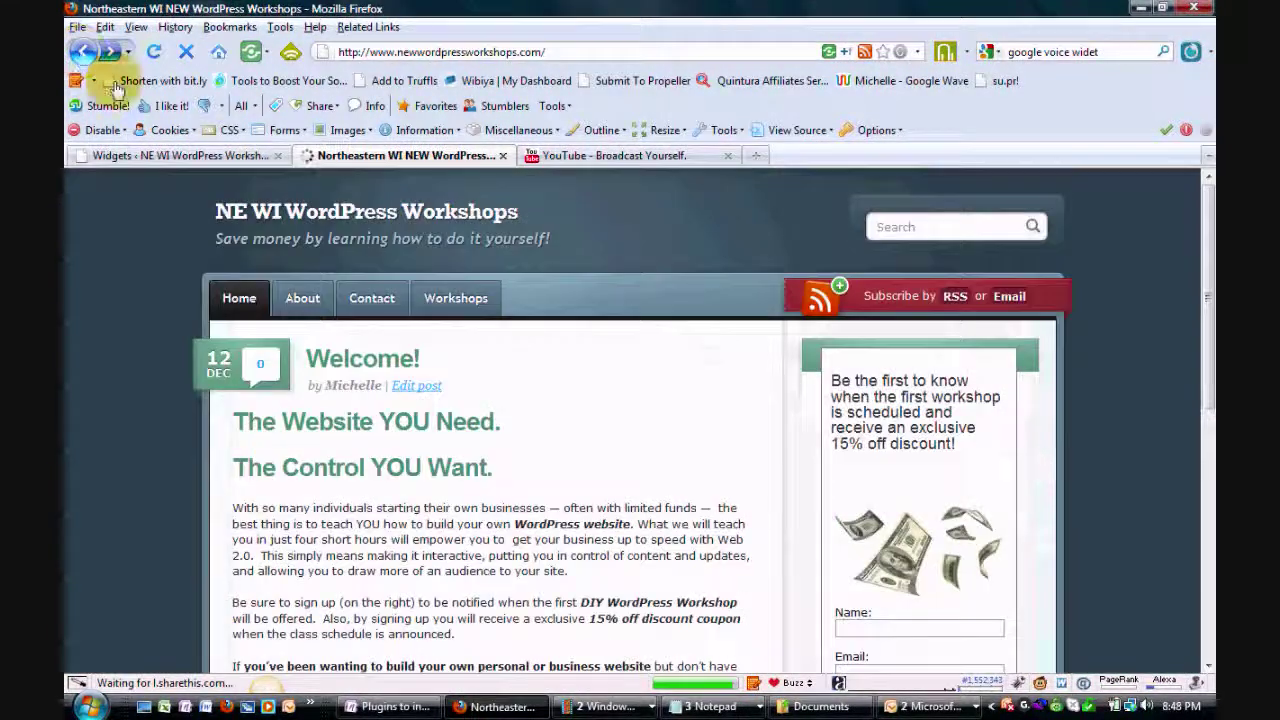
scroll(491, 337, down, 10)
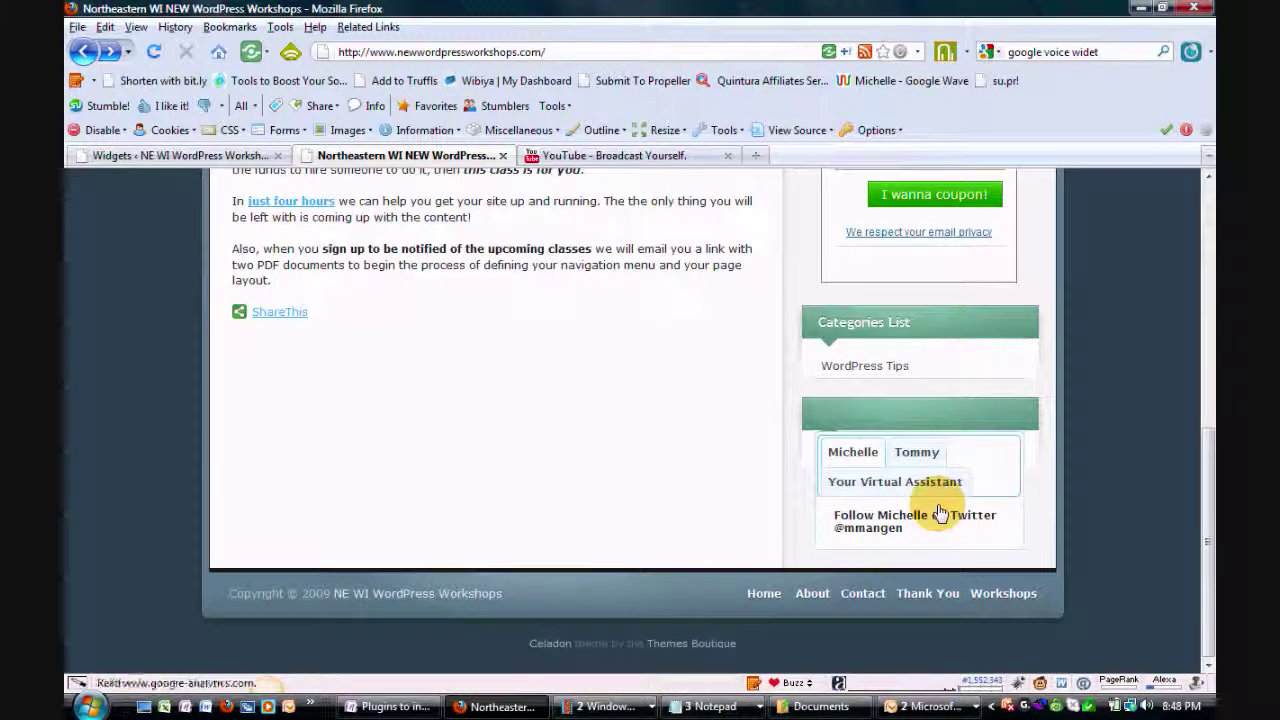
Return to the Widgets admin page, collapse the Section (Tabbed) widget, and move it above the Text widget in the Celadon Sidebar.
click(228, 158)
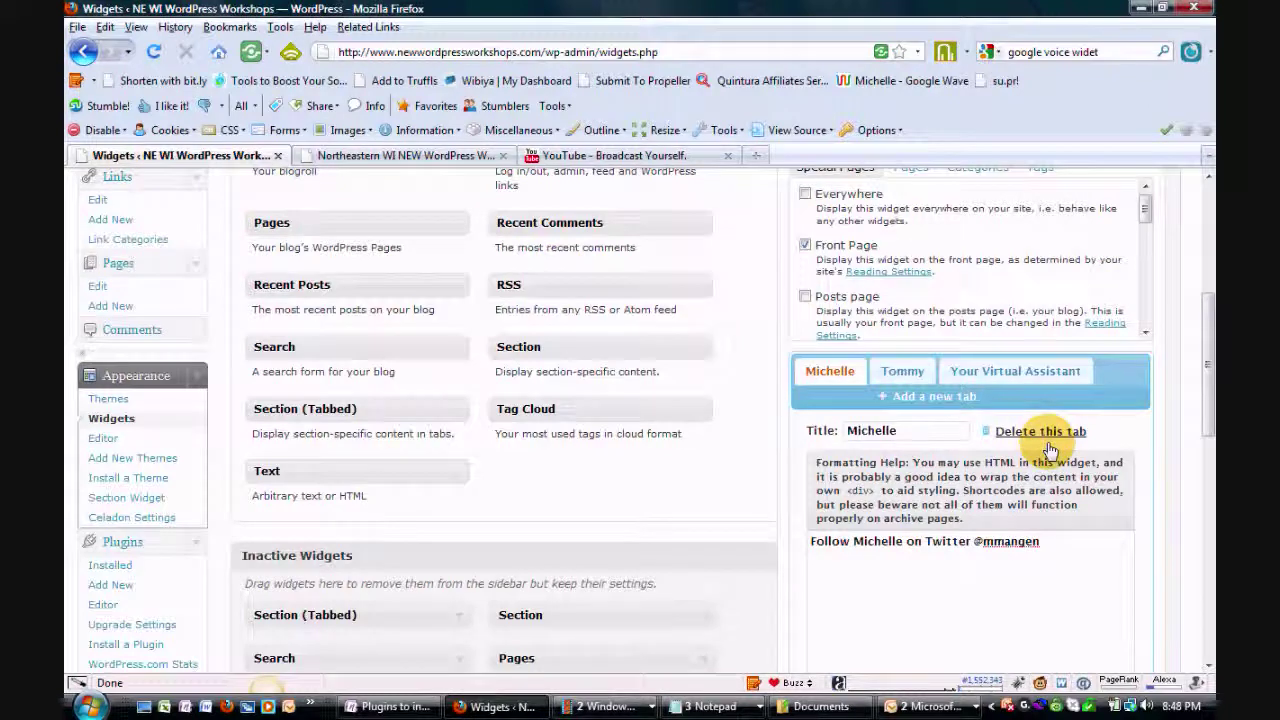
scroll(1166, 537, down, 5)
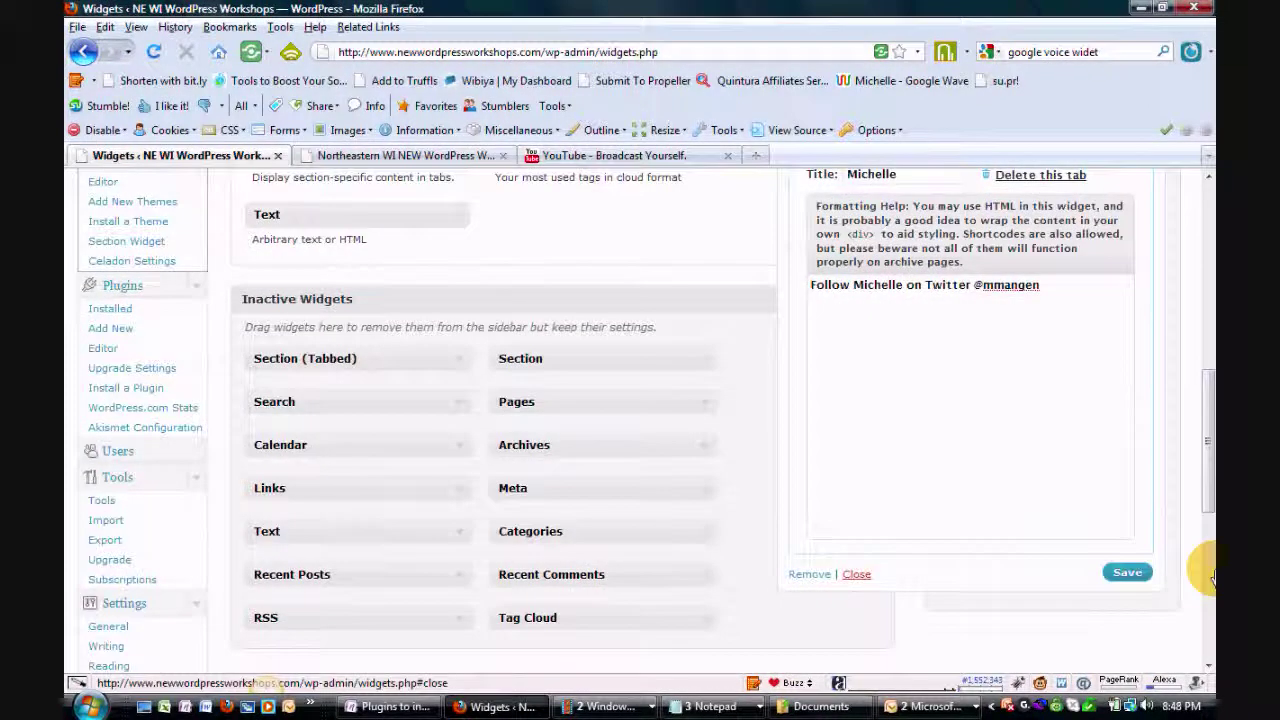
scroll(1160, 565, up, 10)
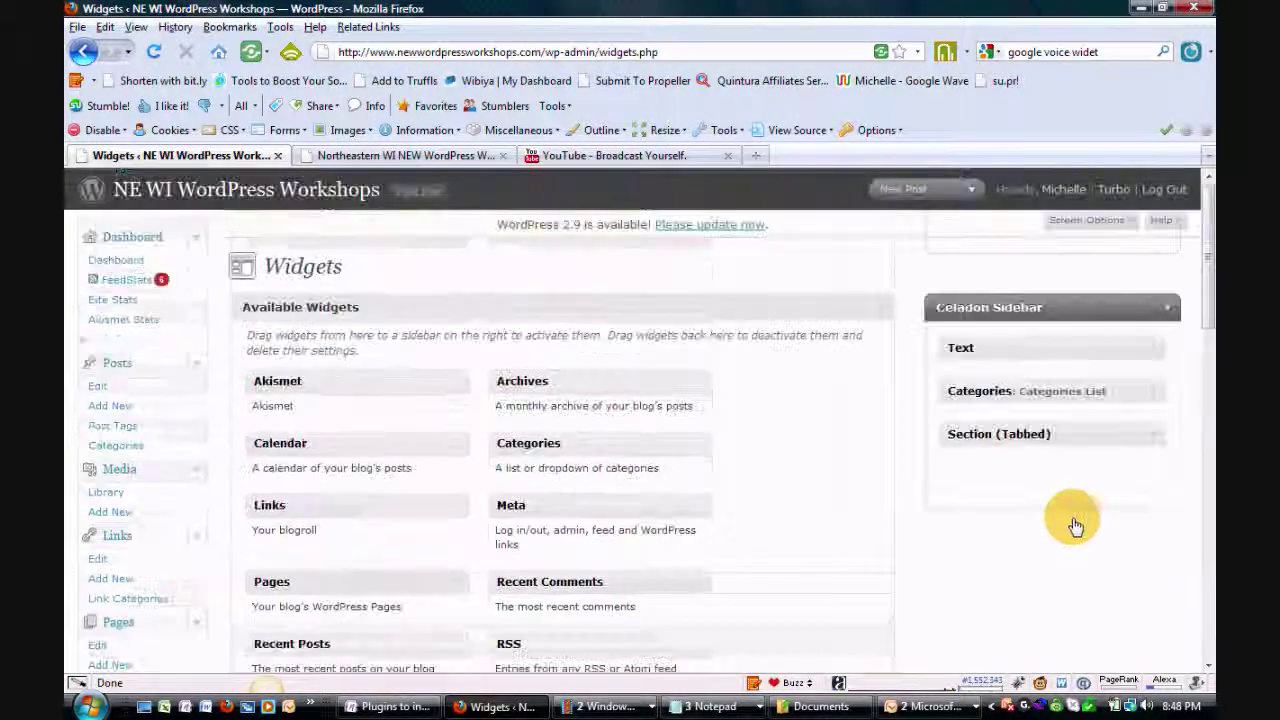
drag(971, 443, 970, 350)
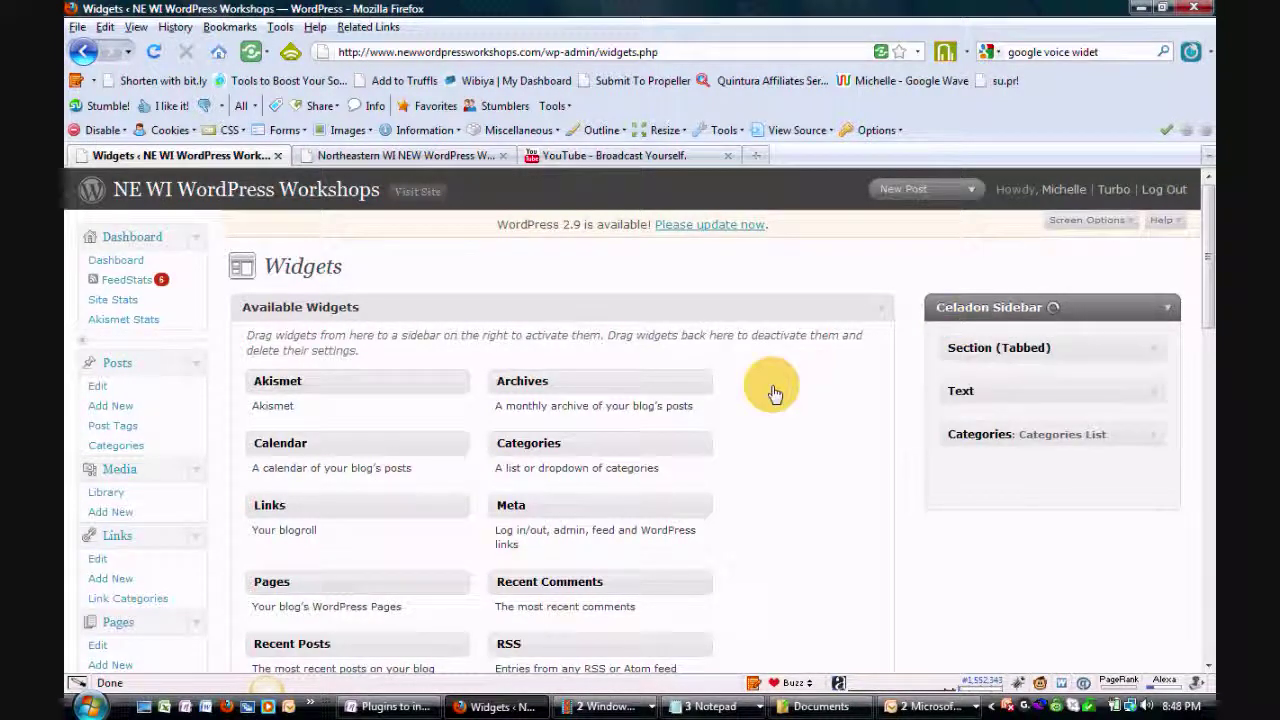
Reload the home page and check the tabbed widget's placement there and on the About and Contact pages.
click(325, 160)
scroll(465, 190, up, 4)
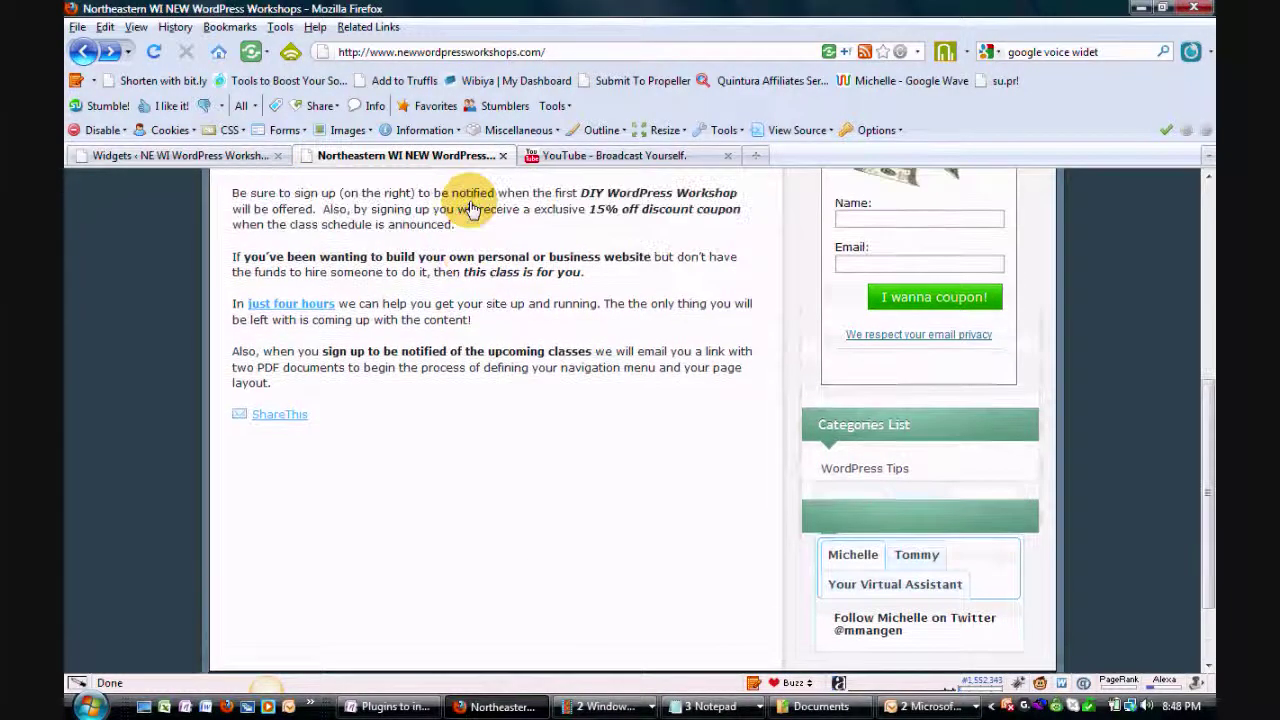
key(F5)
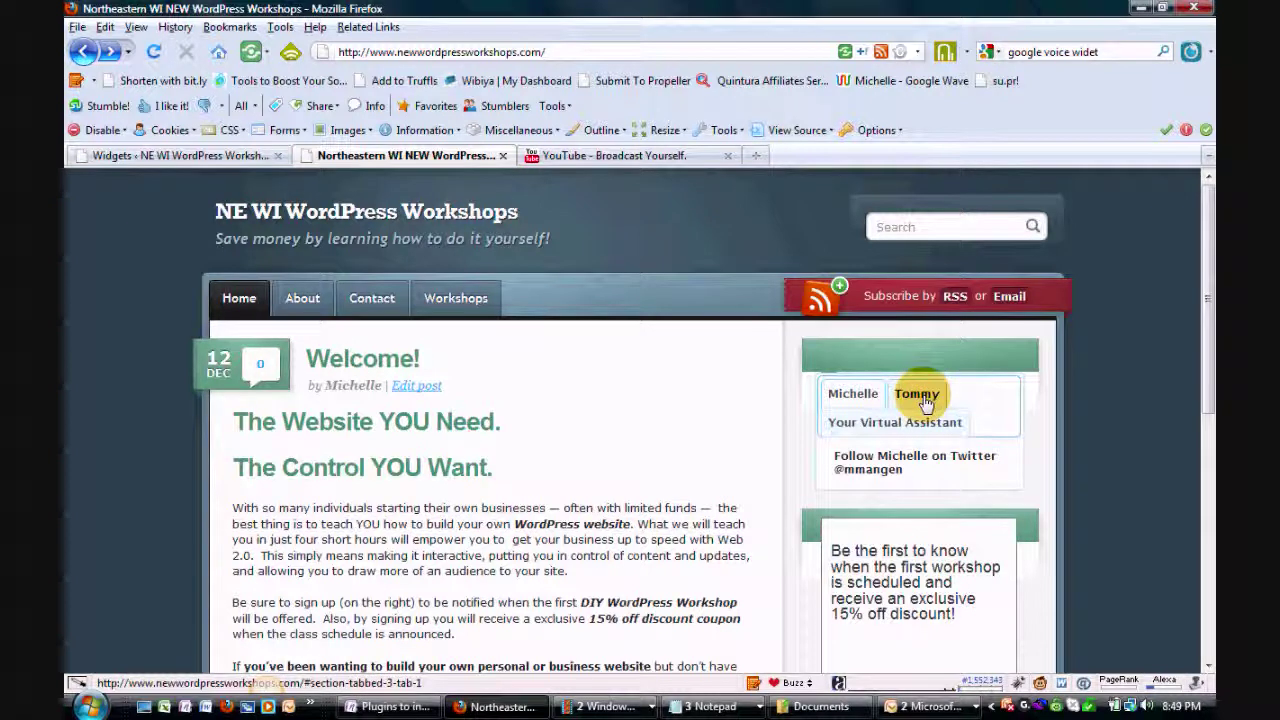
click(291, 306)
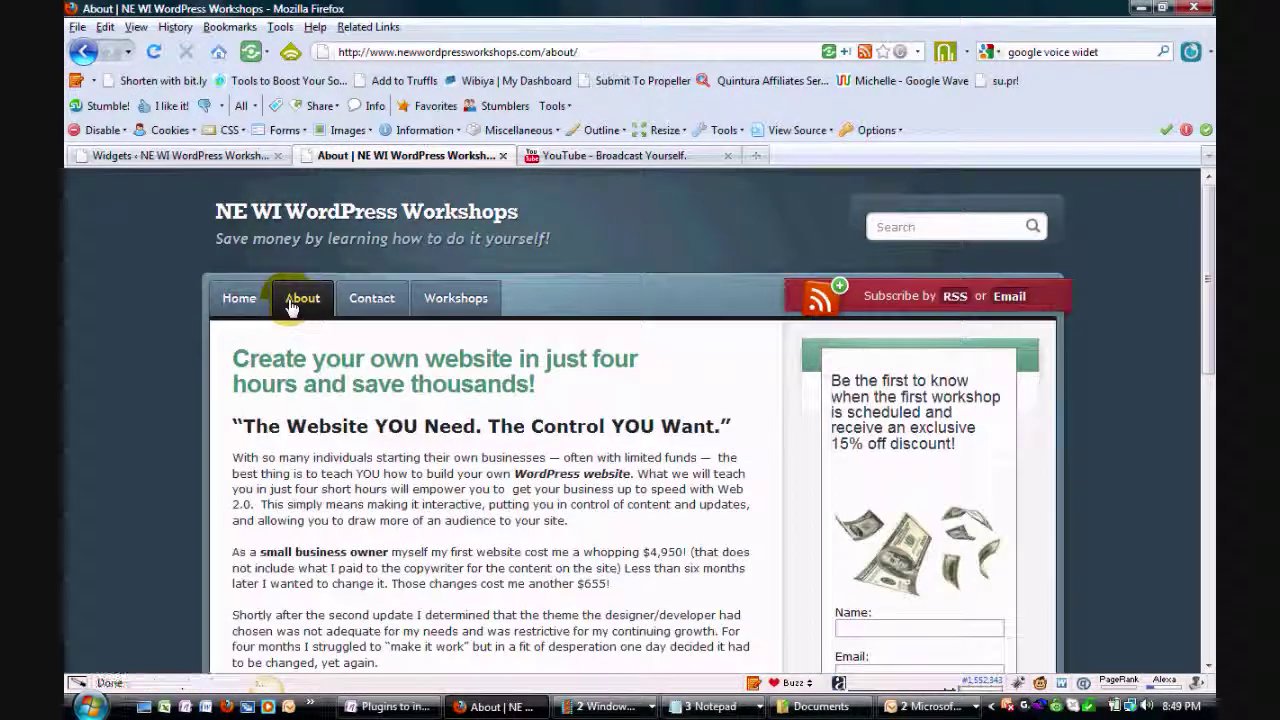
click(389, 310)
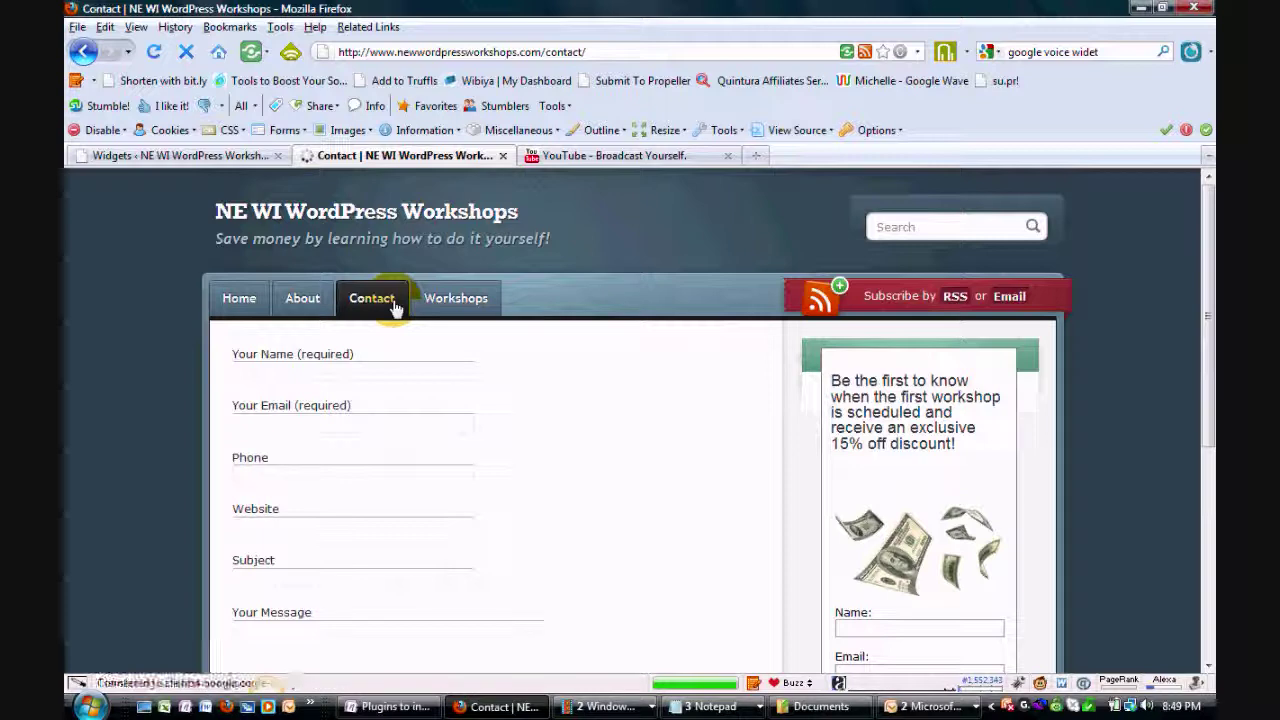
In the Section (Tabbed) widget's settings, enable display on the Contact page and save the widget.
click(188, 156)
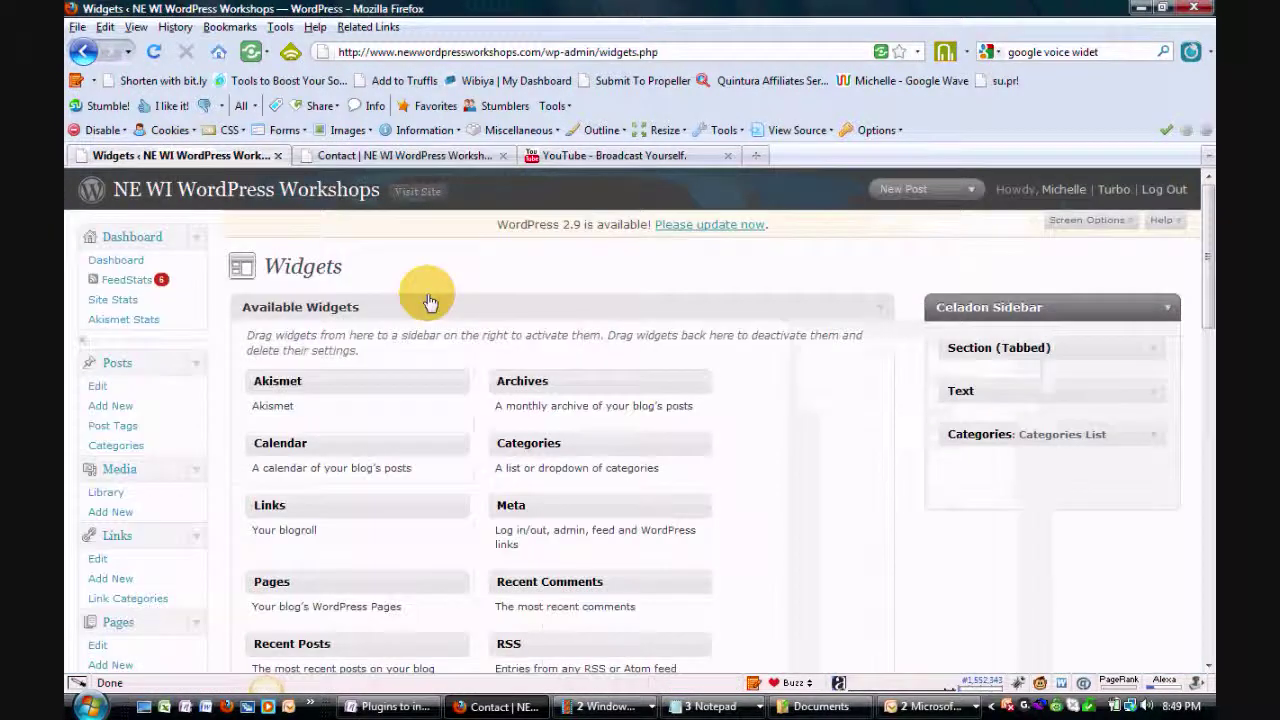
click(1157, 355)
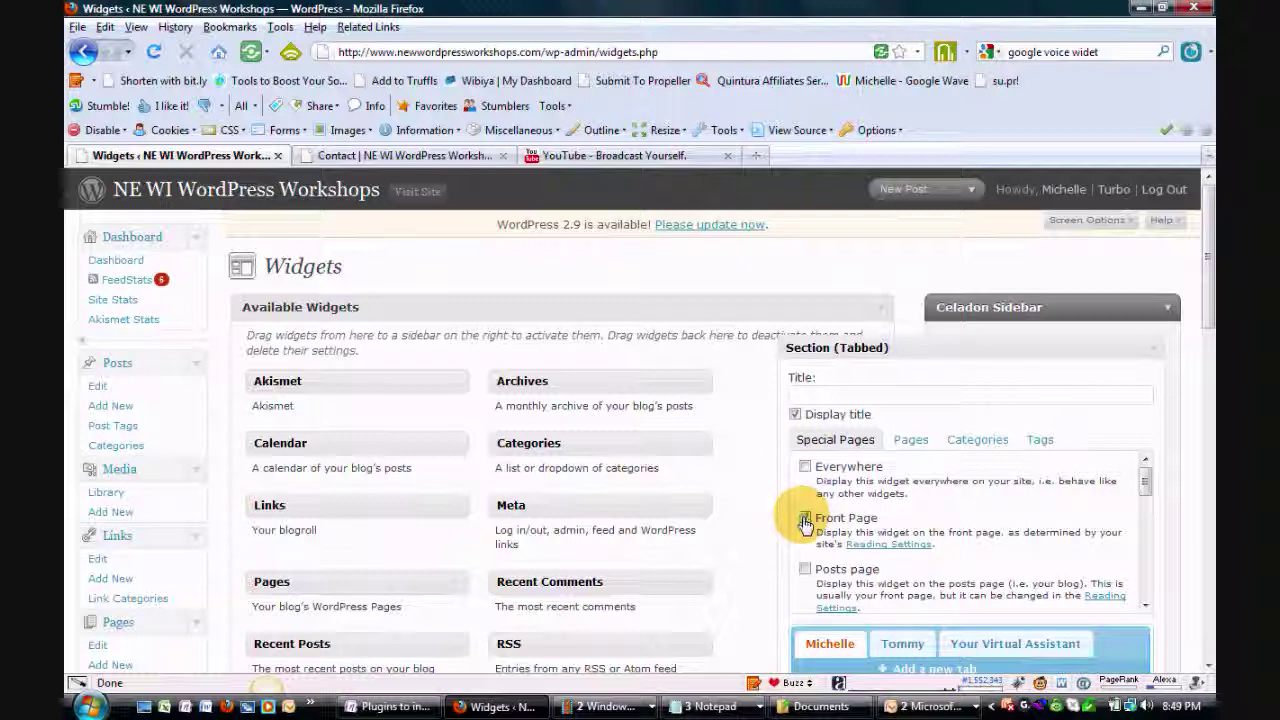
click(912, 442)
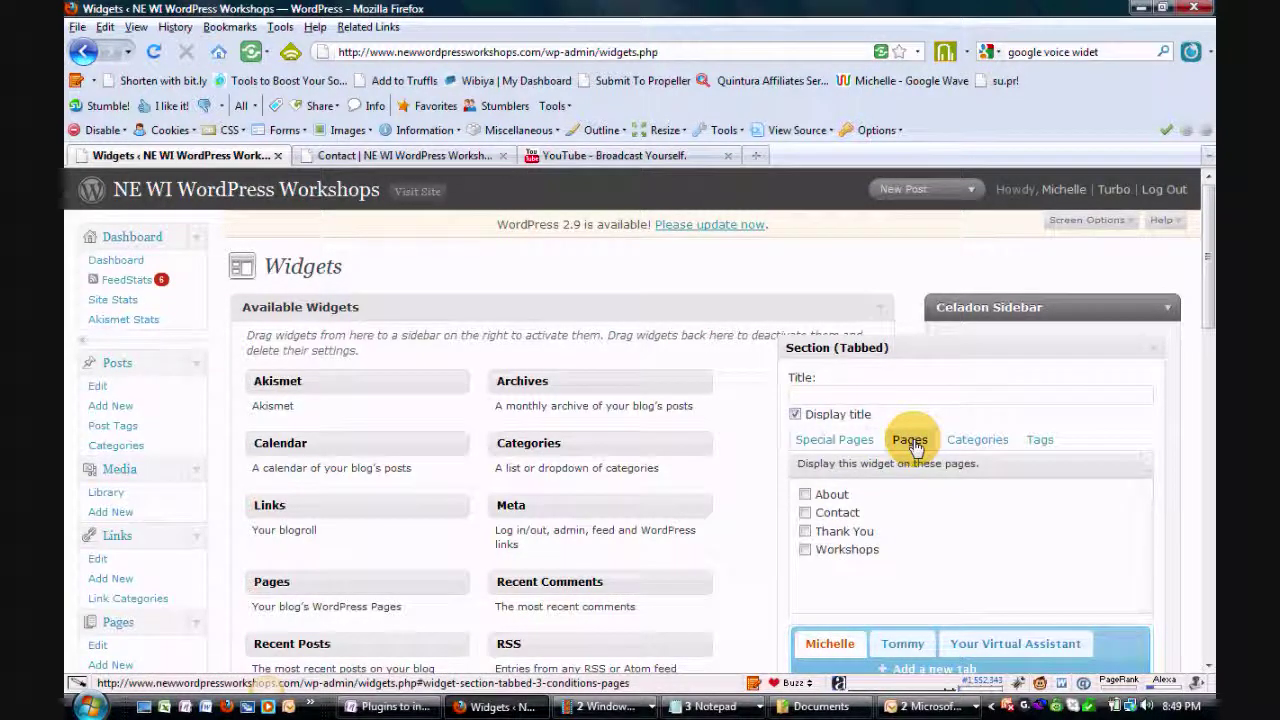
click(805, 515)
scroll(995, 525, down, 2)
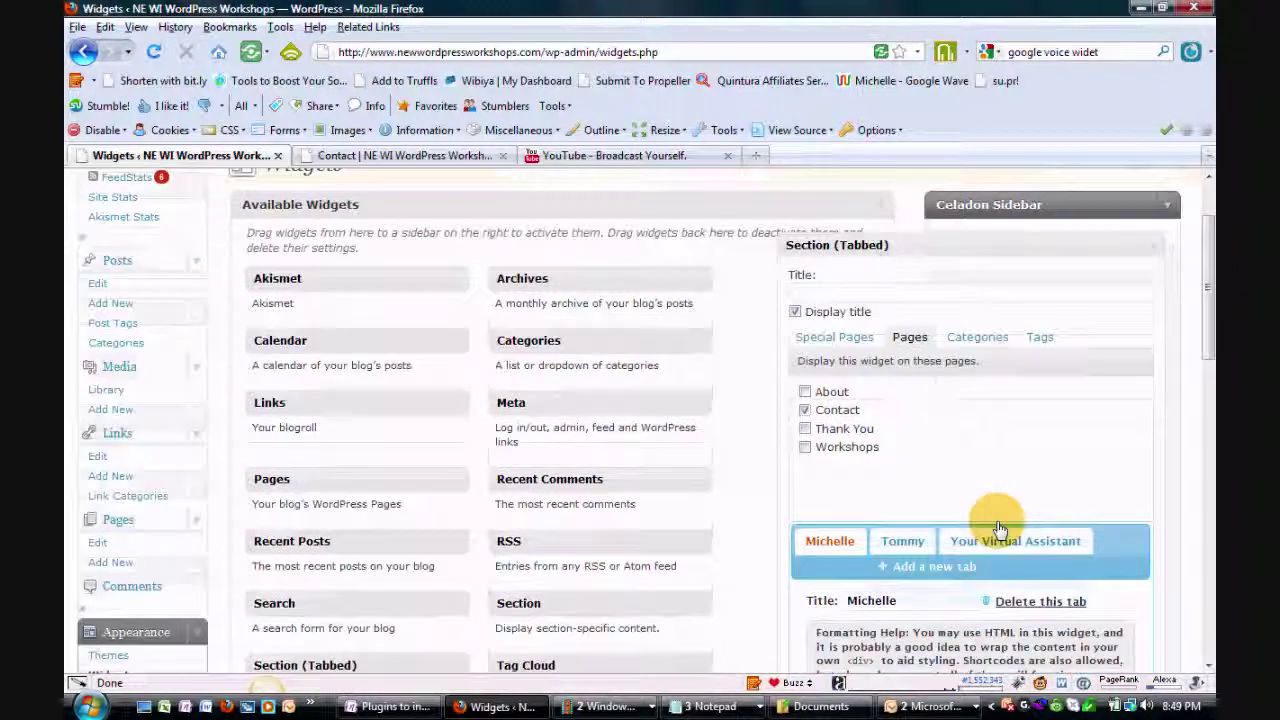
scroll(1000, 528, down, 10)
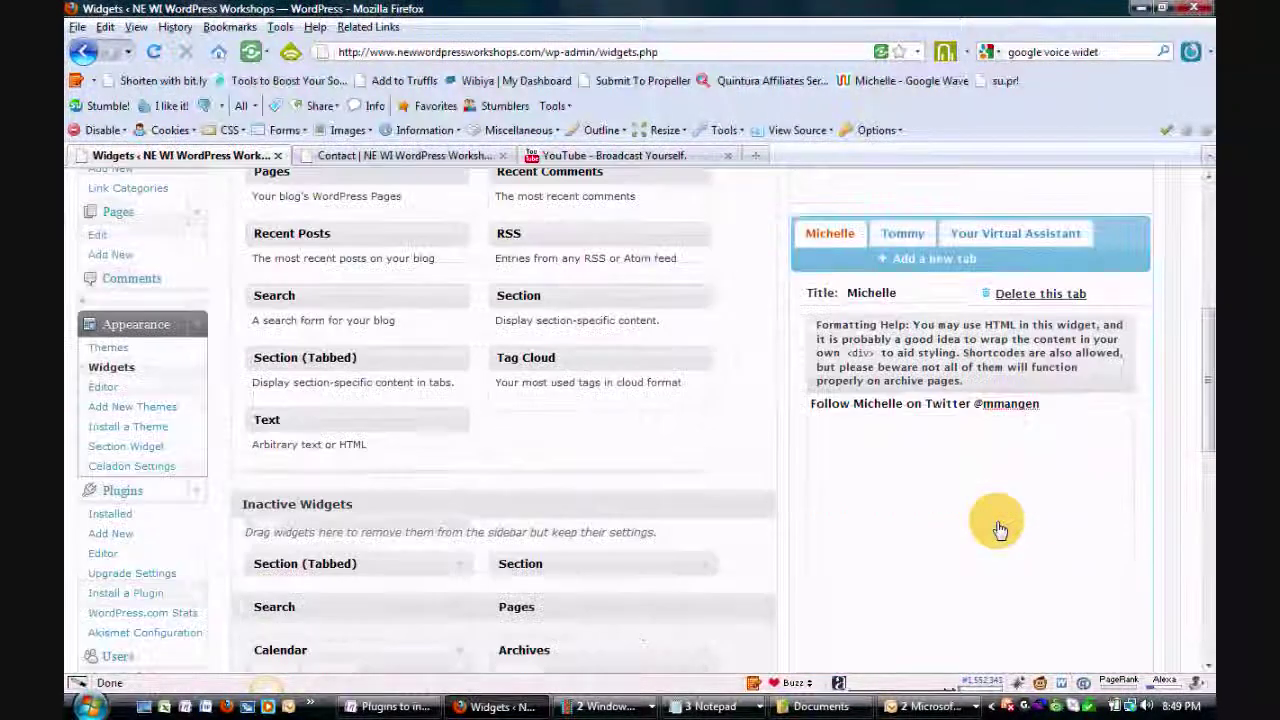
click(1130, 486)
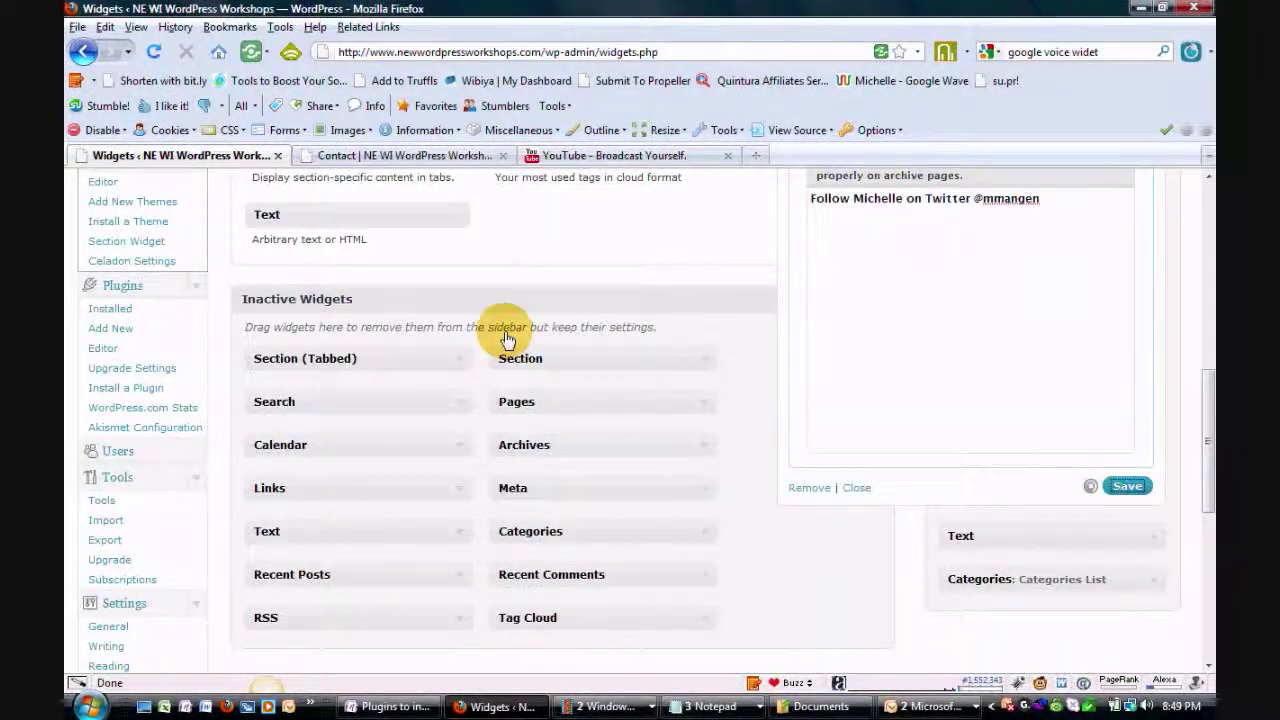
Reload the live Contact page, check its sidebar for the tabbed widget, and go back to the home page.
scroll(357, 182, up, 6)
click(352, 156)
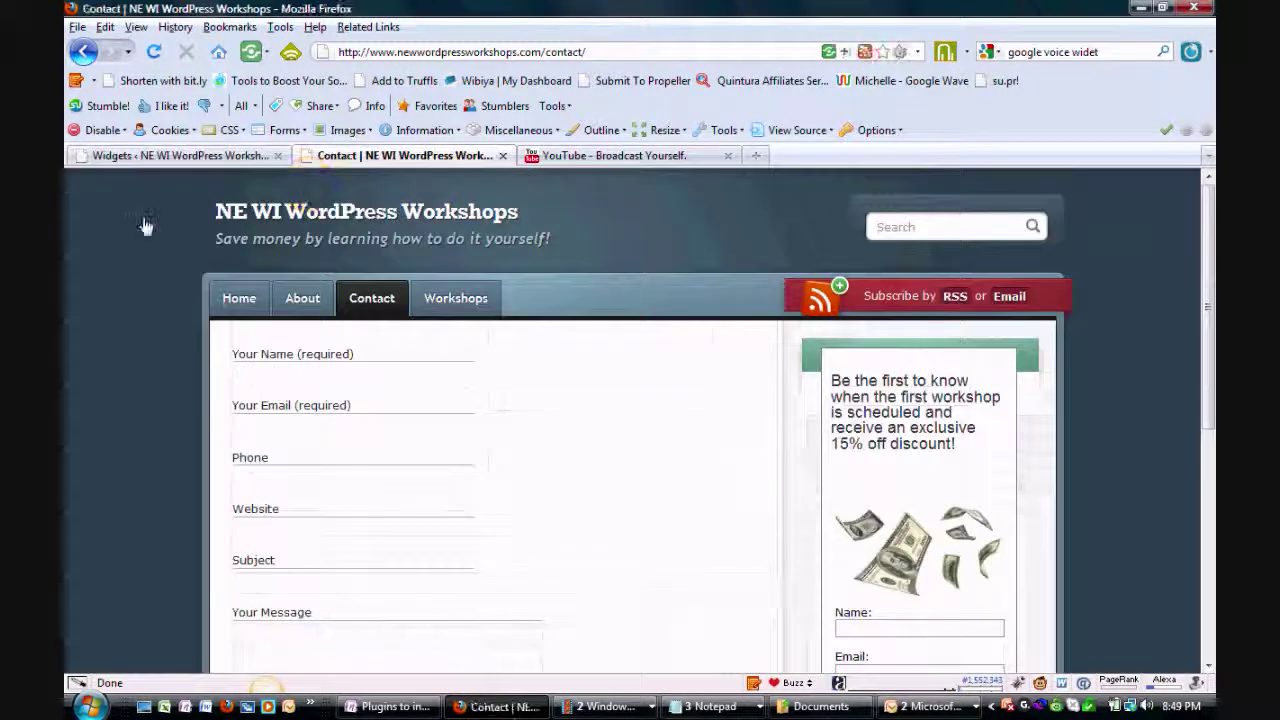
key(F5)
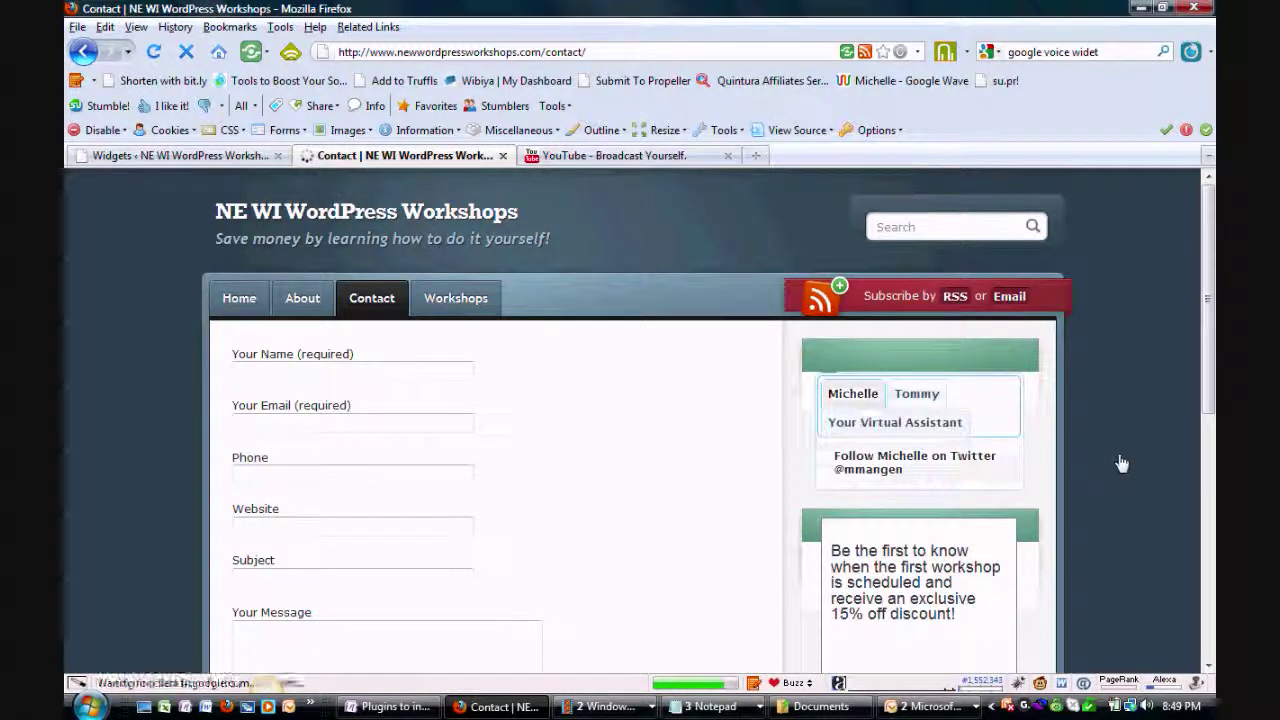
click(238, 299)
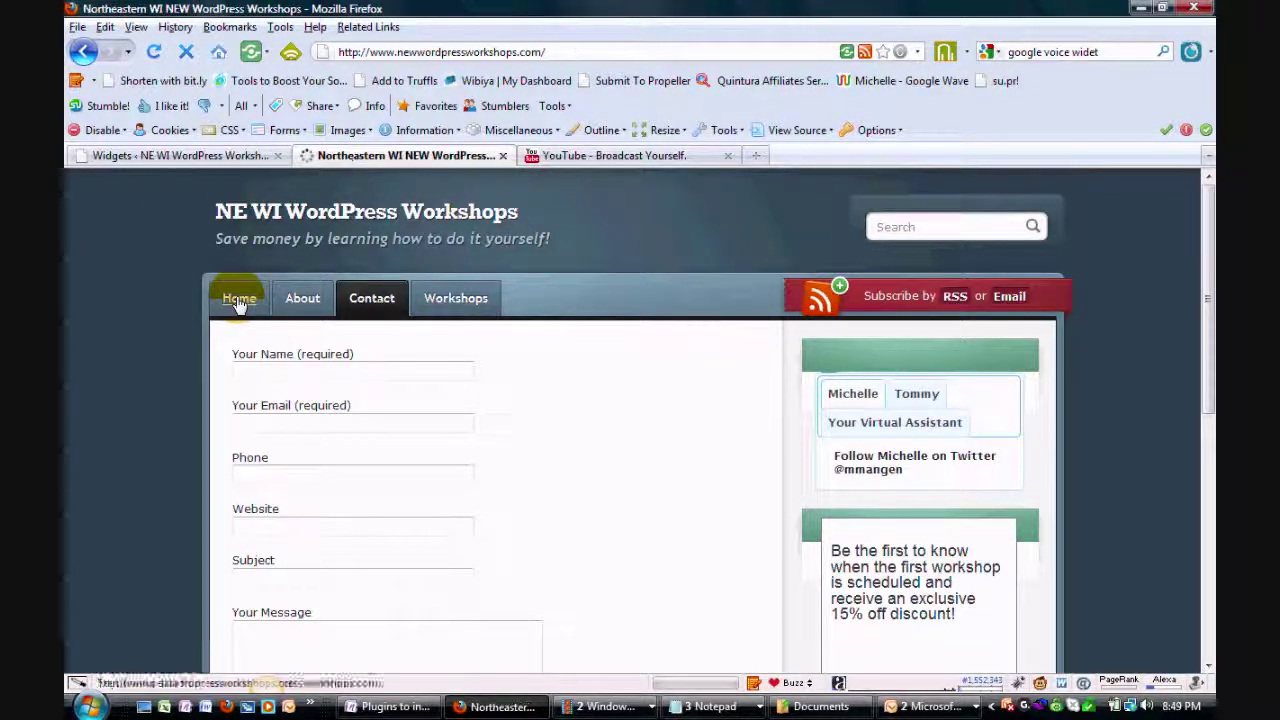